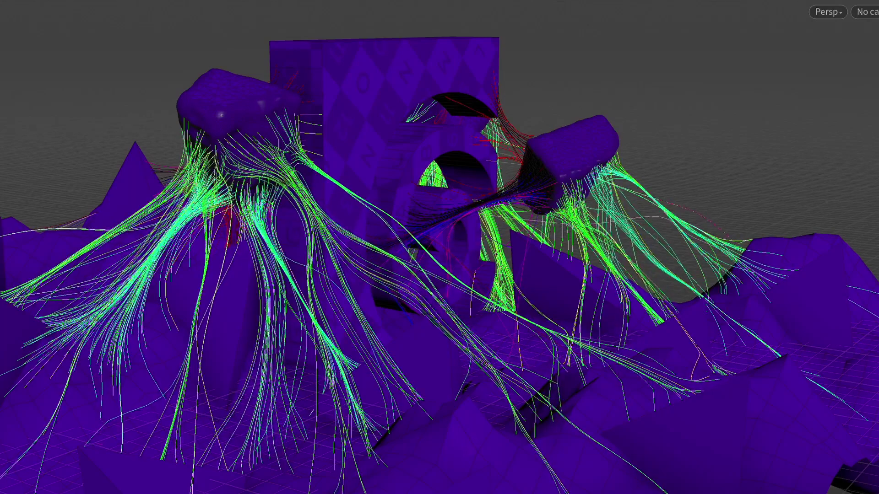
Step: Orbit and zoom the viewport around the terrain, rocks and white curve bundles
left_click_drag(421, 487, 359, 463)
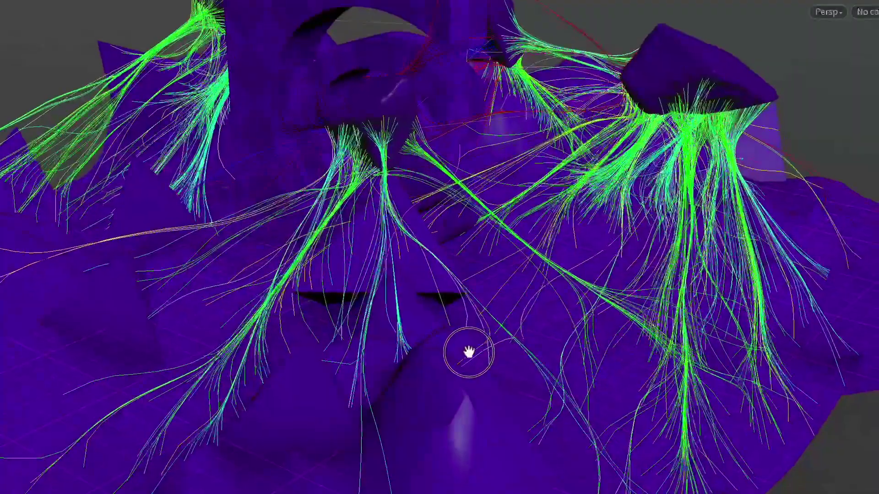
left_click_drag(469, 353, 471, 356)
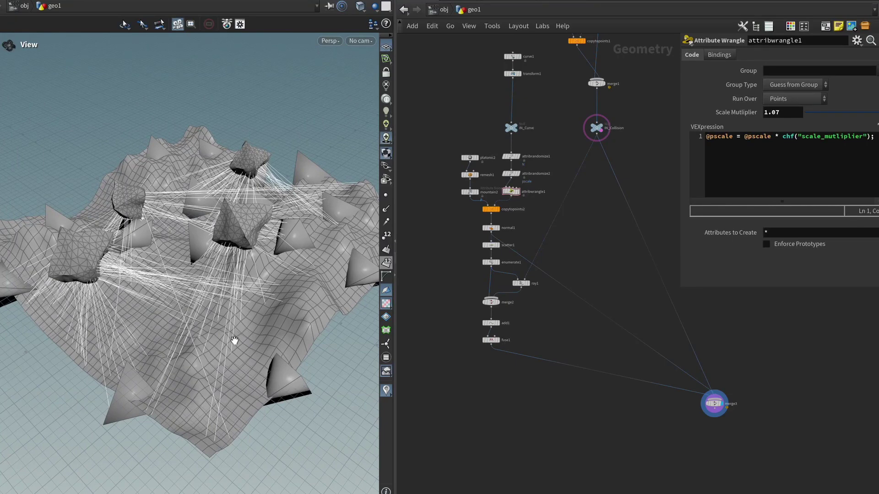
middle_click_drag(557, 424, 561, 415)
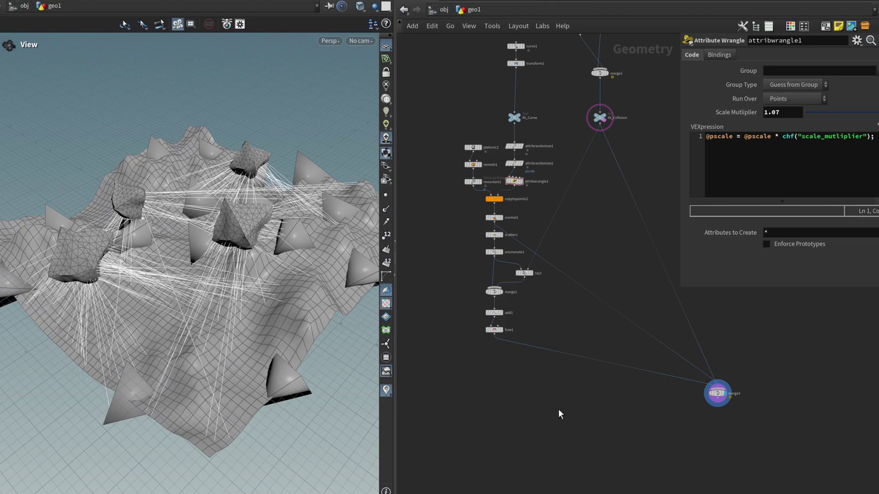
left_click_drag(195, 270, 241, 249)
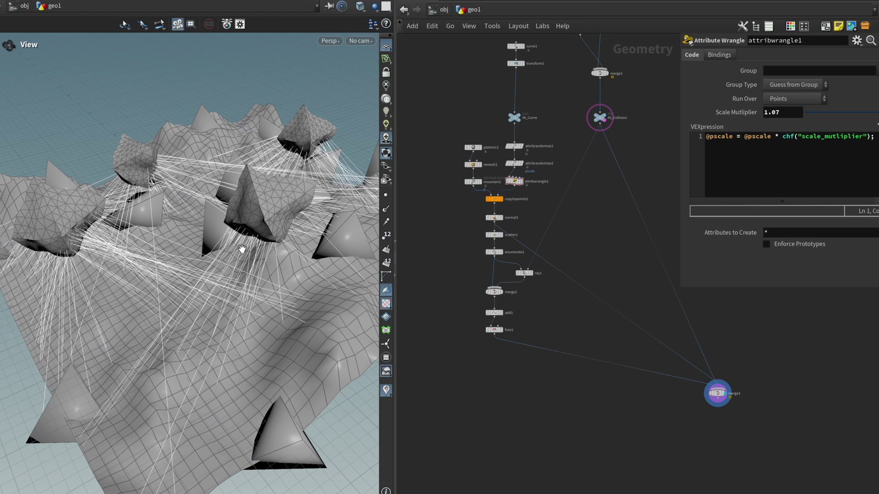
left_click_drag(242, 249, 147, 264)
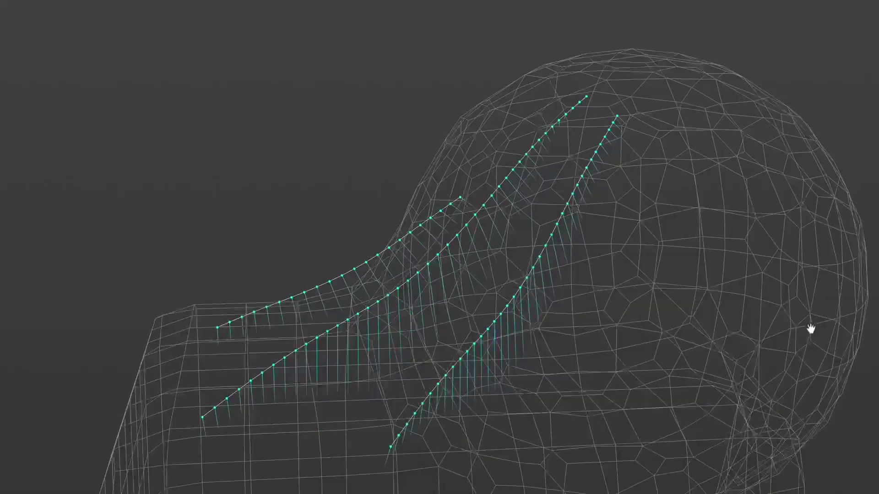
left_click_drag(809, 330, 643, 307)
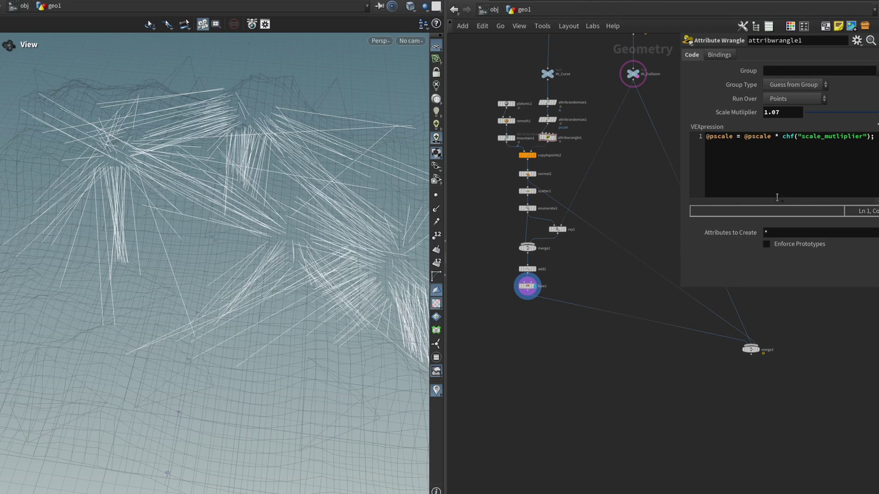
Step: Add a Volume node below fuse1, wire fuse1 into it and display it
middle_click_drag(545, 361, 559, 371)
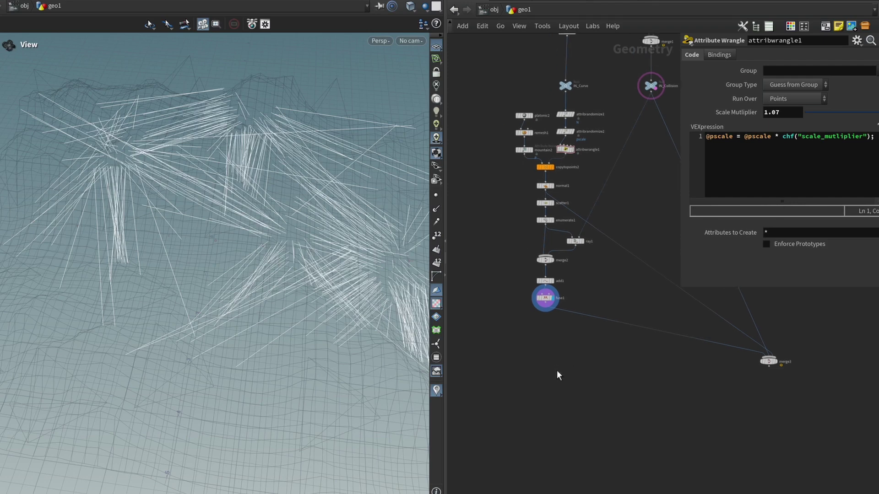
key("Tab")
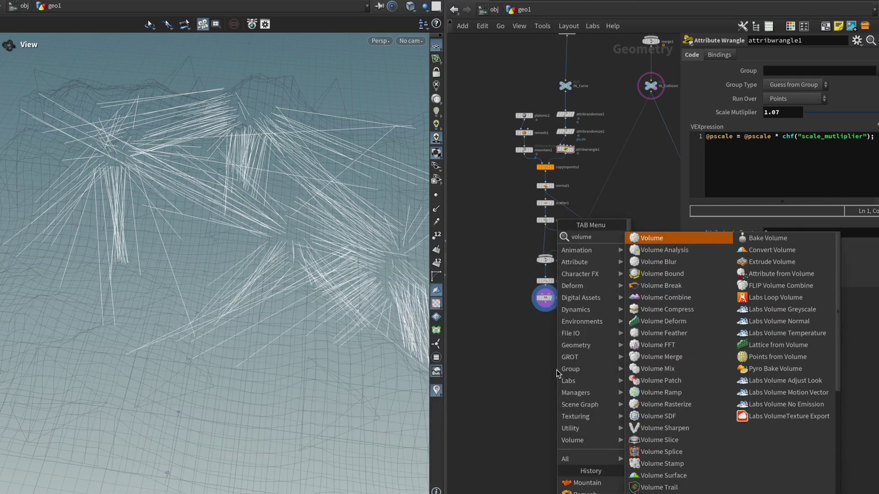
key("Escape")
left_click(544, 371)
scroll(551, 344, "up", 5)
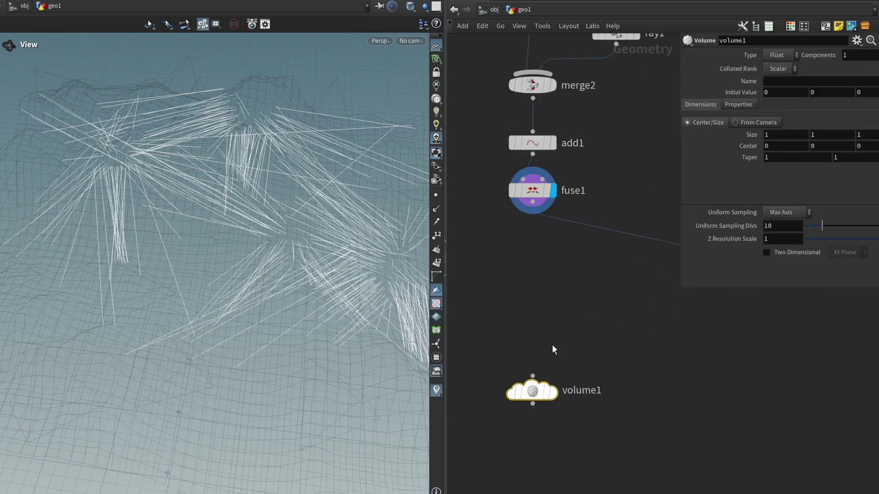
left_click_drag(532, 202, 532, 377)
left_click(554, 391)
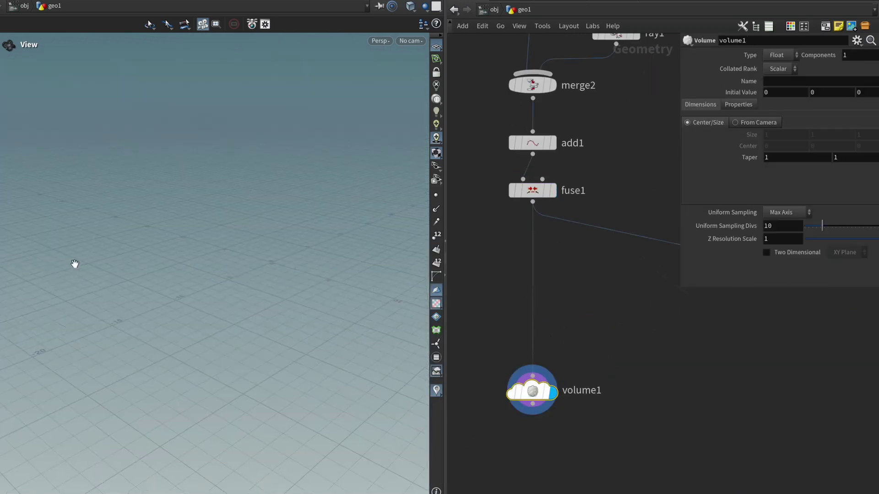
left_click_drag(552, 315, 456, 424)
left_click_drag(291, 274, 288, 298)
Step: Set volume1's Initial Value to 1, filling it as a white fog box
left_click(769, 92)
type("1")
key("Return")
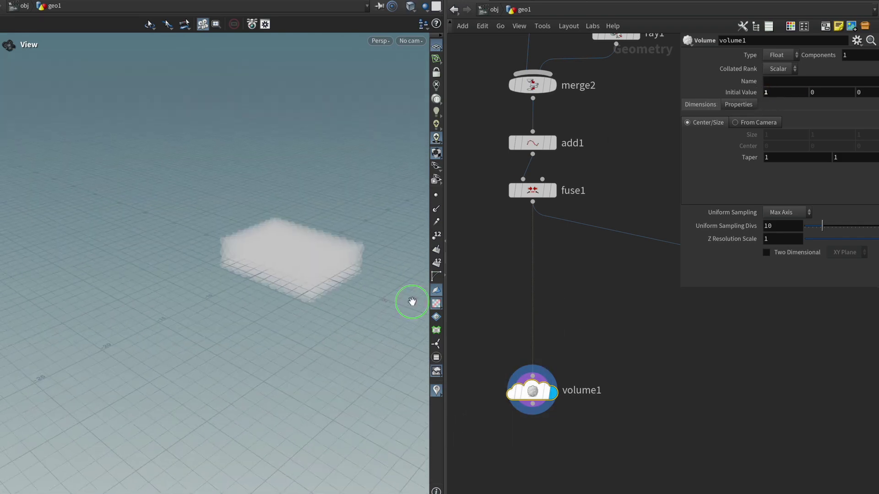
scroll(279, 333, "up", 5)
left_click_drag(280, 334, 271, 359)
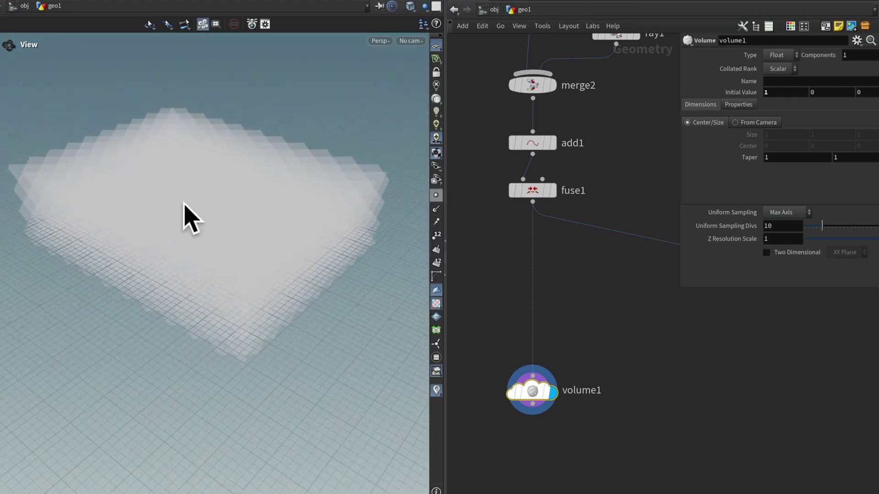
middle_click_drag(585, 330, 595, 332)
Step: Insert a Bound node between fuse1 and volume1
key("Tab")
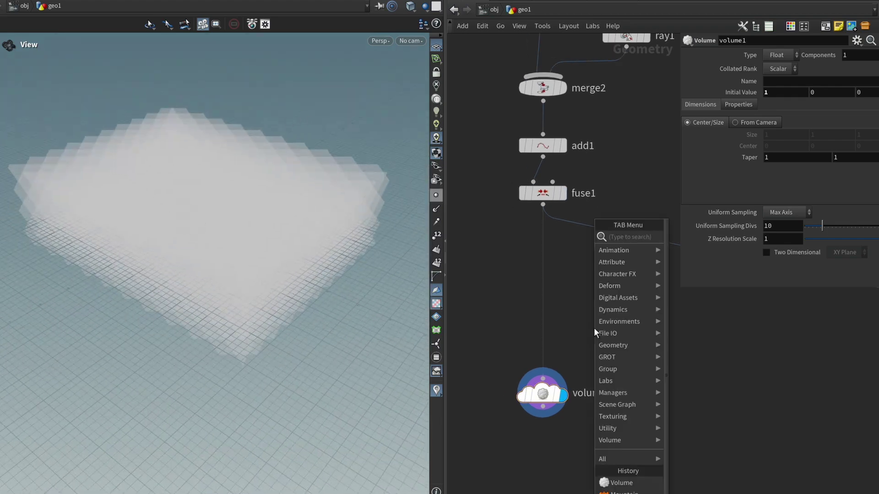
type("bound")
key("Return")
left_click(521, 321)
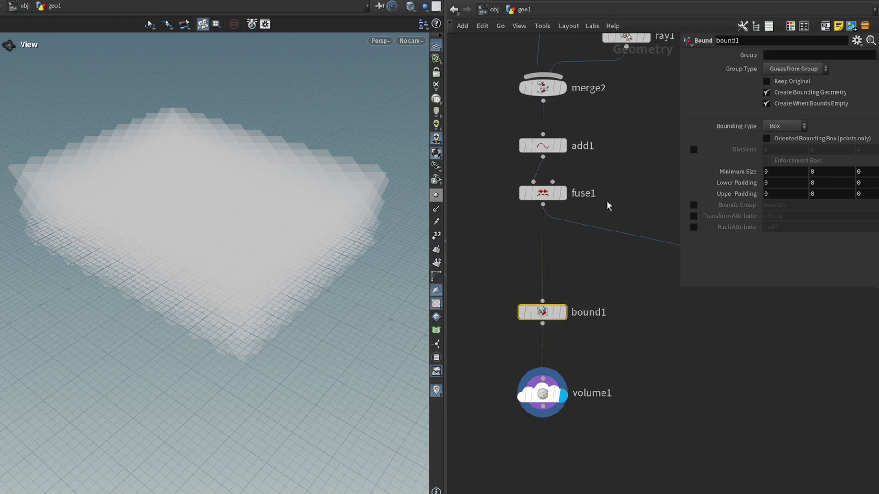
left_click(557, 192)
left_click_drag(255, 277, 196, 280)
left_click_drag(233, 255, 257, 302)
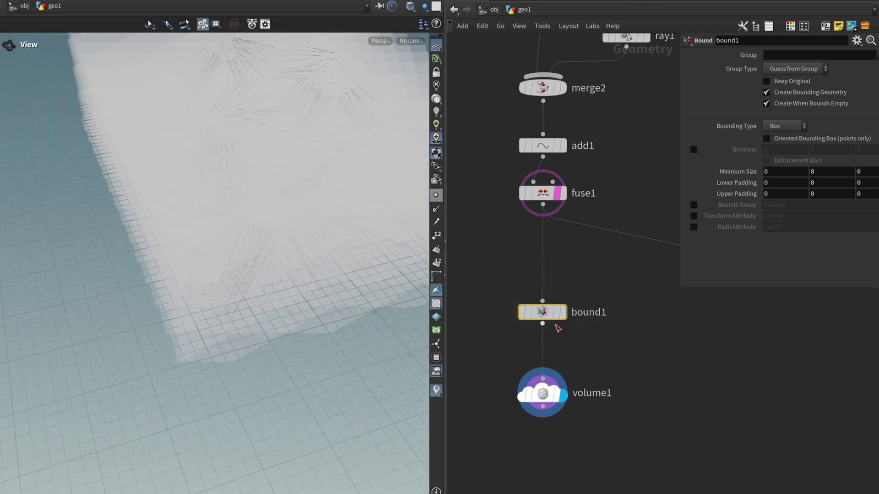
Step: Pad the bound by 1 on all sides and raise Uniform Sampling Divs to 50
left_click(779, 183)
type("1\t1\t1\t1\t1")
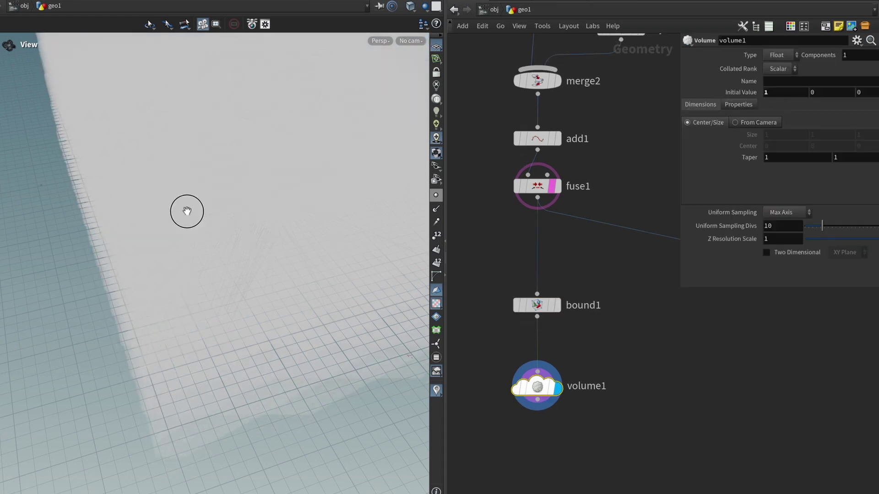
left_click_drag(187, 210, 208, 194)
left_click_drag(834, 221, 870, 226)
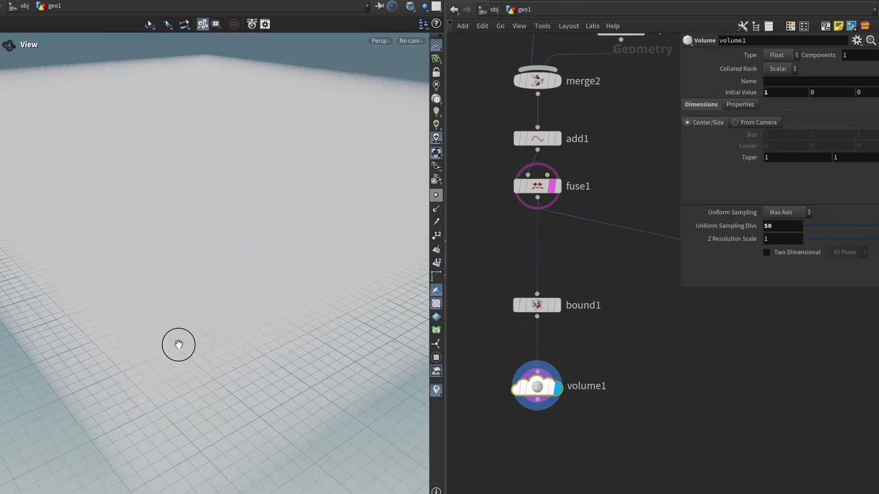
left_click_drag(176, 337, 187, 316)
Step: Set volume1's Initial Value to 0 and name the field density
left_click(783, 92)
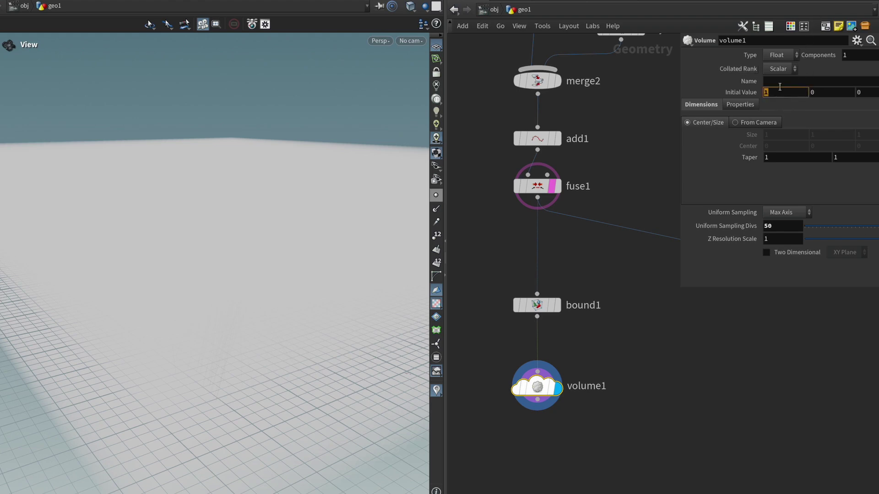
type("0")
key("Return")
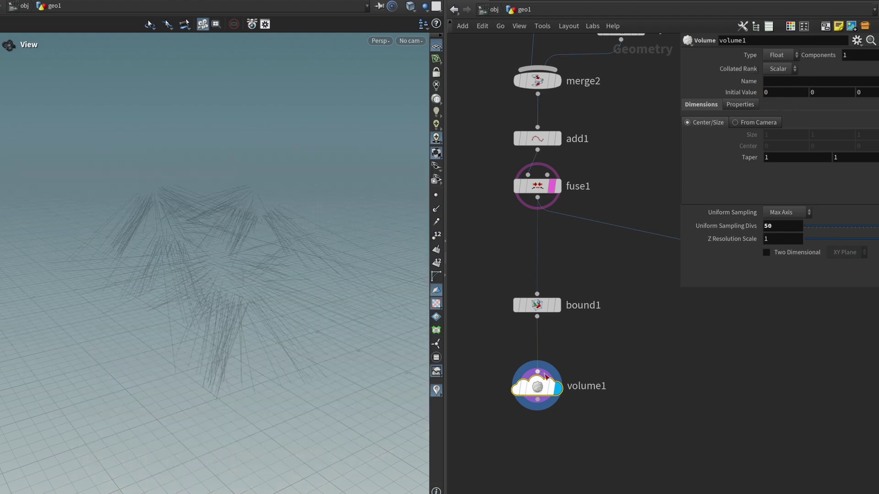
left_click_drag(592, 436, 499, 380)
left_click_drag(257, 316, 297, 290)
left_click(797, 83)
type("density")
key("Return")
Step: Move bound1 and volume1 aside in the network and reselect volume1
left_click(537, 305, "shift")
scroll(673, 389, "down", 5)
left_click_drag(635, 372, 728, 429)
middle_click_drag(728, 429, 641, 386)
scroll(597, 385, "up", 3)
left_click(579, 369)
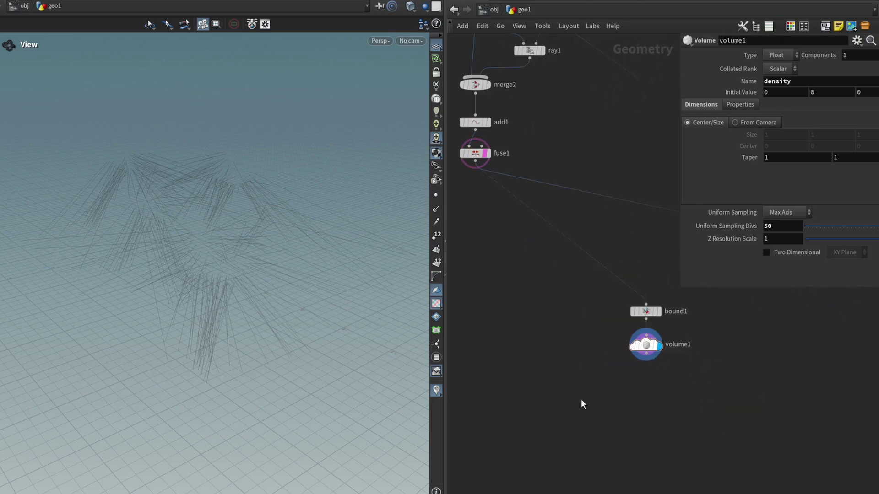
Step: Add a Volume Wrangle node and line it up under volume1
middle_click_drag(527, 407, 533, 405)
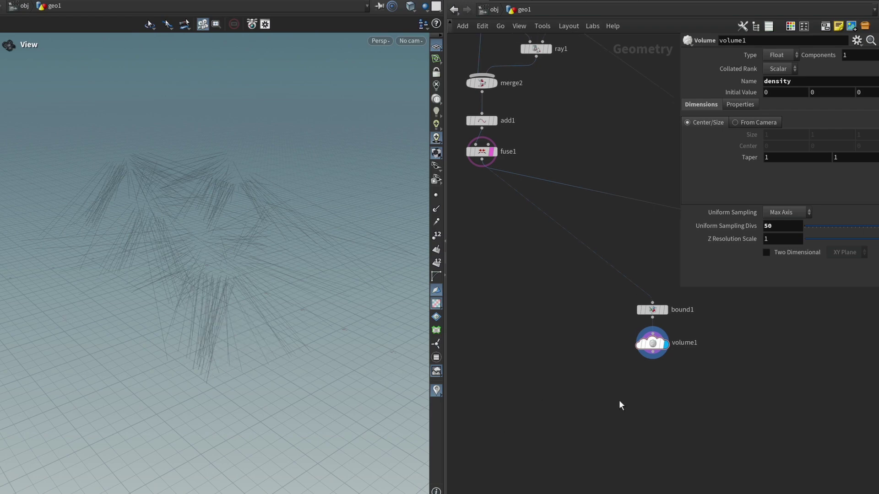
key("Tab")
type("volumew")
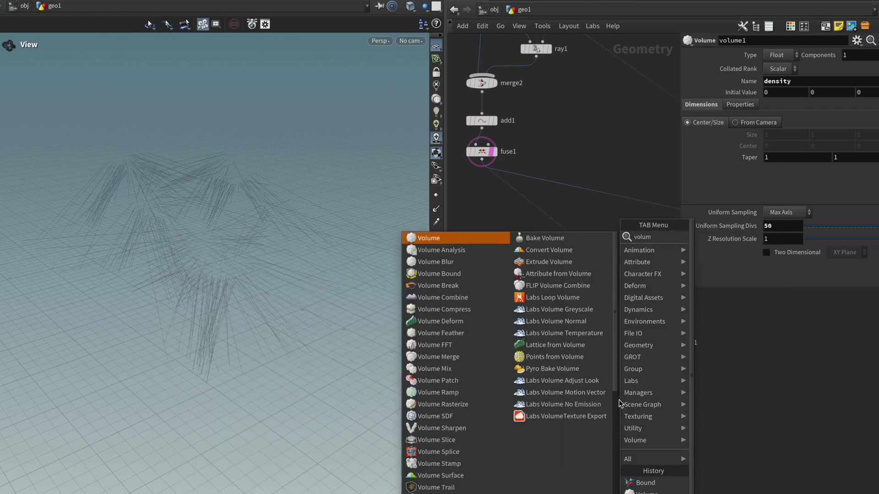
key("Return")
left_click(641, 403)
left_click_drag(645, 404, 663, 405)
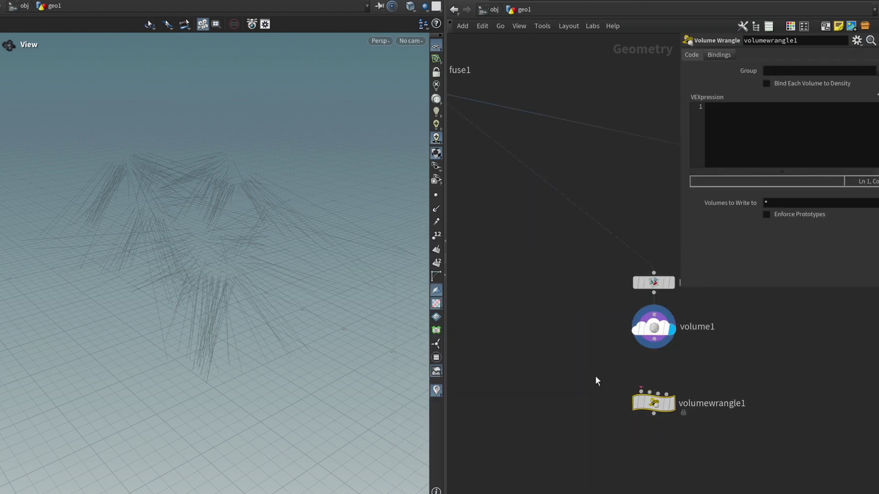
scroll(592, 381, "down", 1)
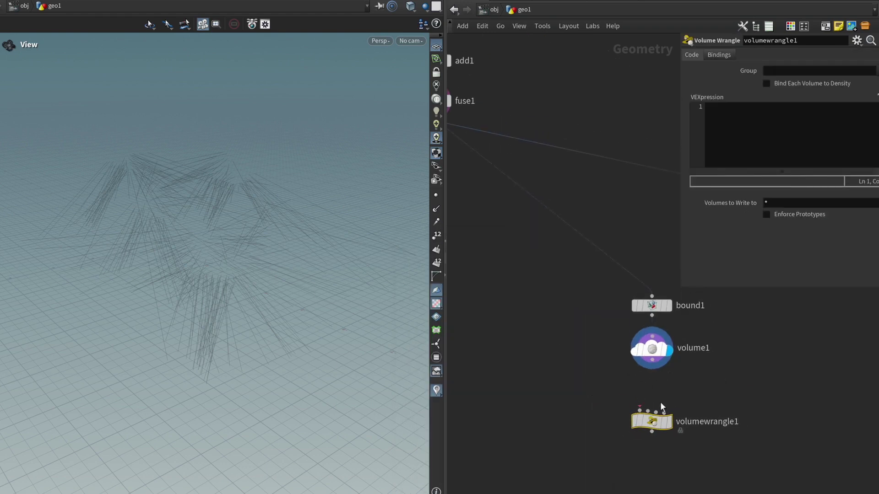
scroll(659, 412, "up", 1)
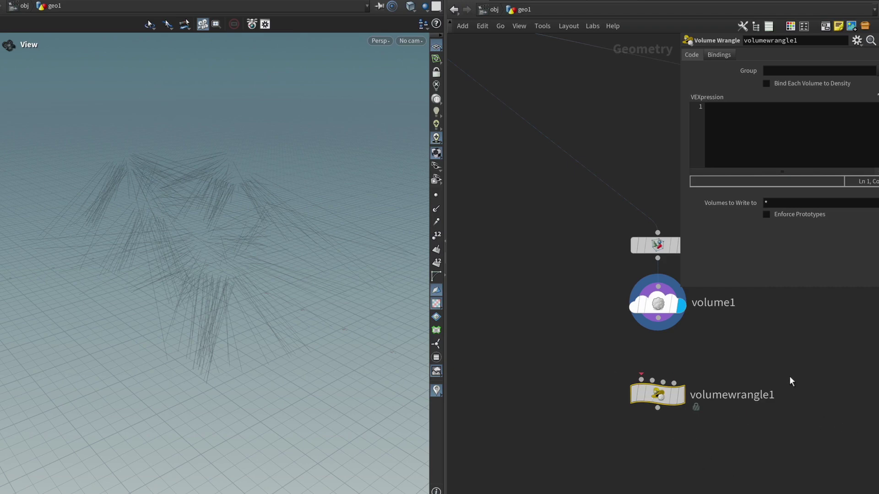
Step: Delete the stray attribwrangle2 and wire volume1 into volumewrangle1
left_click(559, 408)
key("Tab")
key("Escape")
left_click(557, 409)
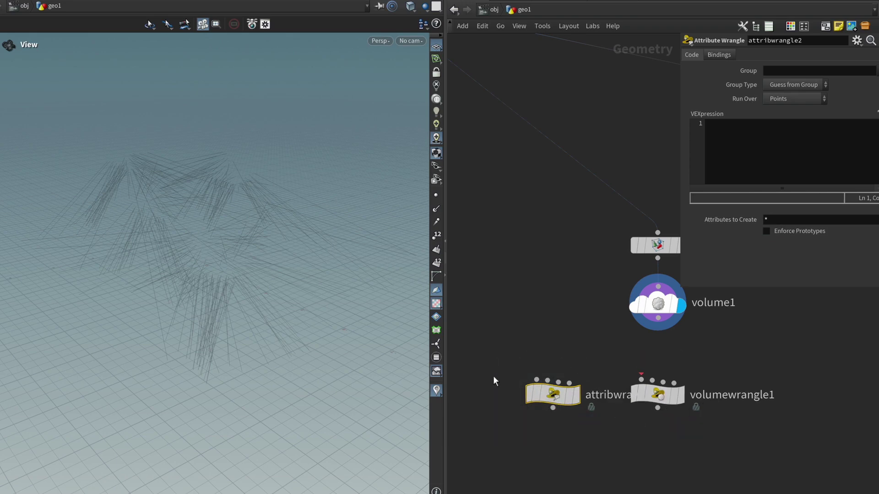
key("Delete")
left_click_drag(617, 448, 815, 355)
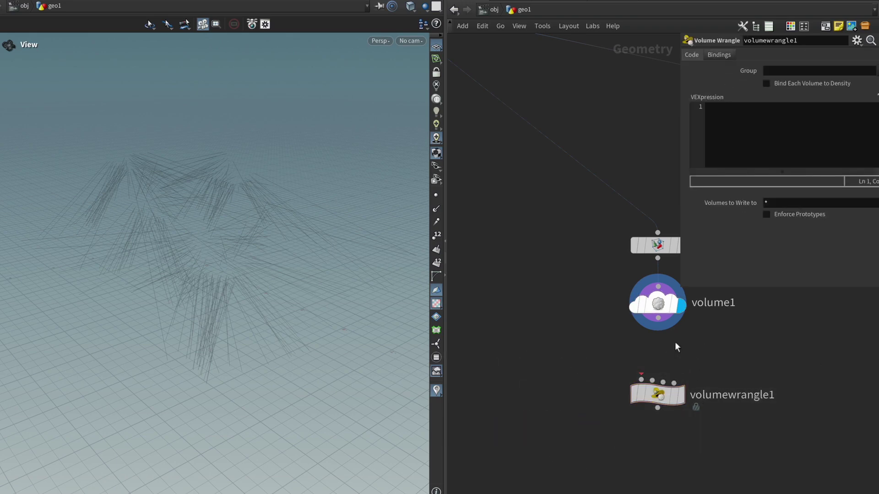
left_click_drag(660, 320, 634, 368)
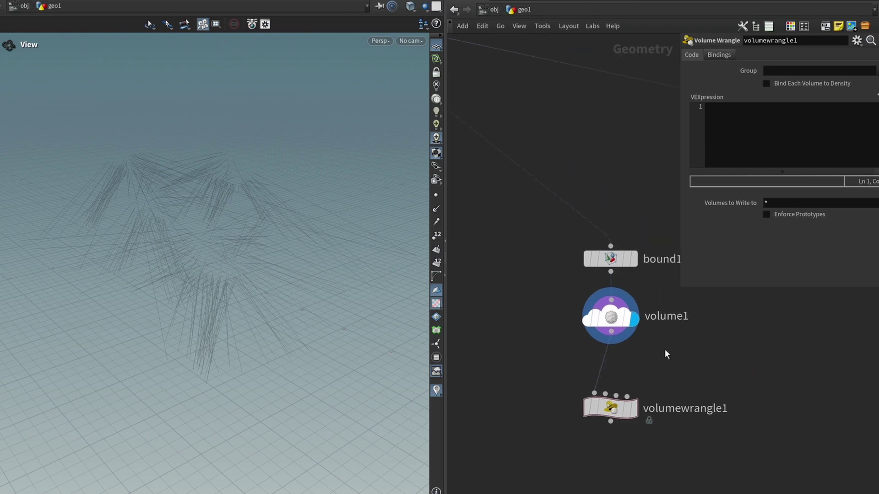
middle_click_drag(458, 62, 679, 291)
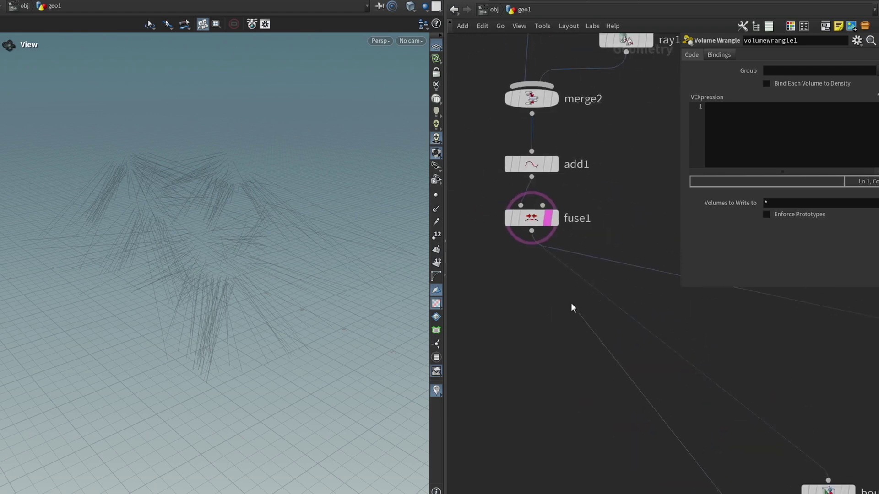
key("f")
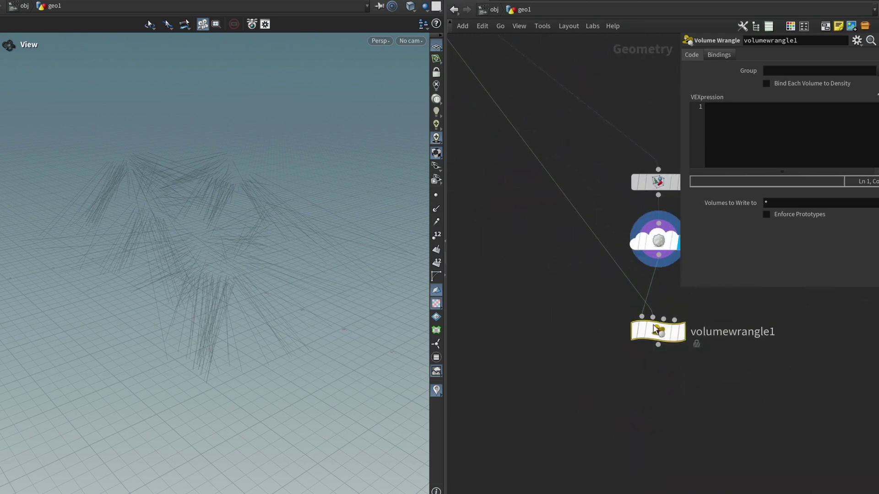
left_click(681, 332)
left_click(747, 116)
type("@densit")
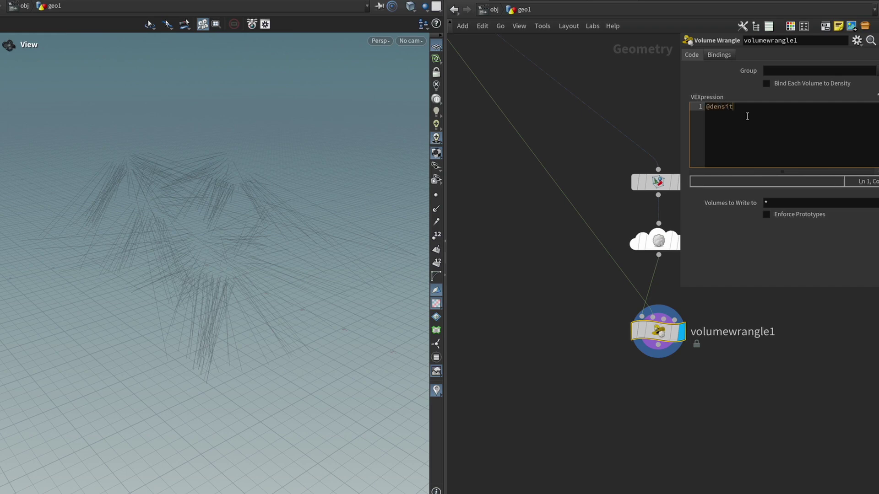
type("y = xyz")
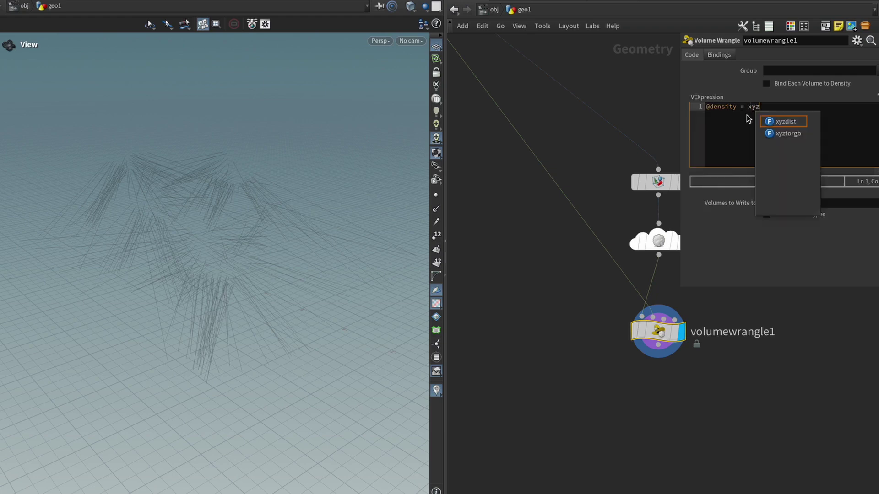
key("Return")
type("();")
key("Left")
key("Left")
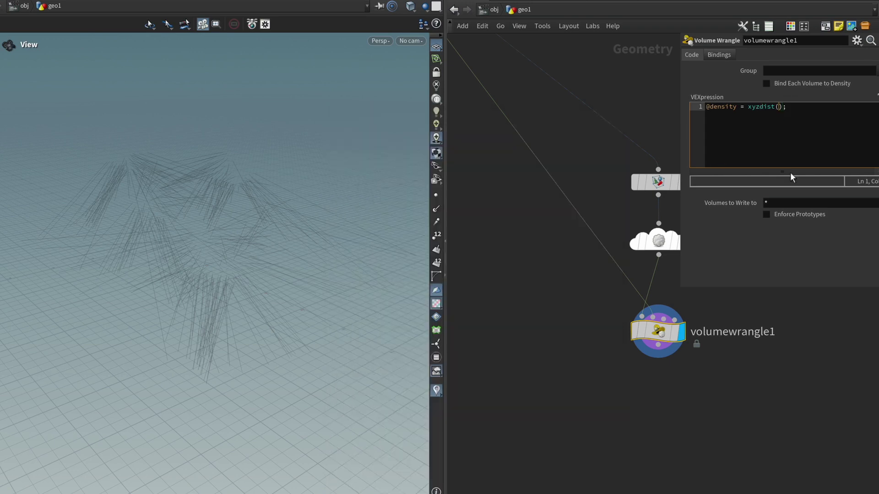
type("1,@P")
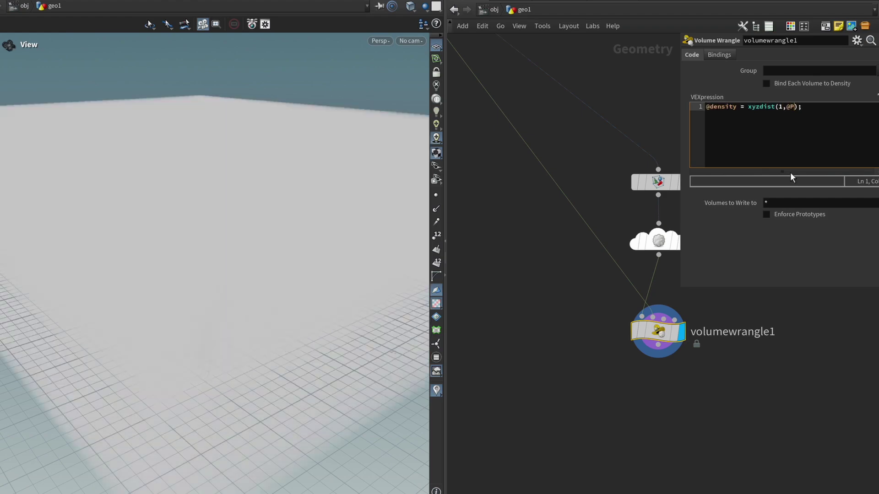
Step: Orbit and pull back to inspect the solid white volume box
left_click_drag(357, 196, 357, 228)
left_click_drag(157, 247, 243, 235)
scroll(315, 203, "up", 3)
scroll(315, 203, "down", 2)
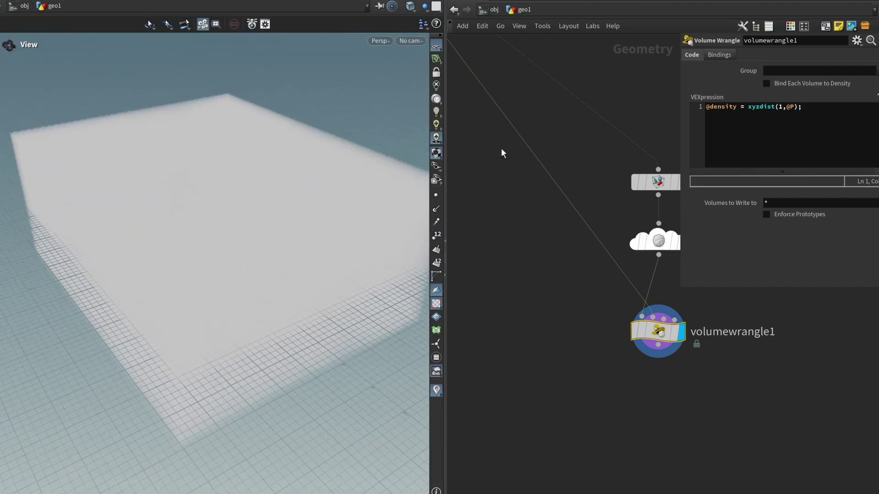
double_click(721, 107)
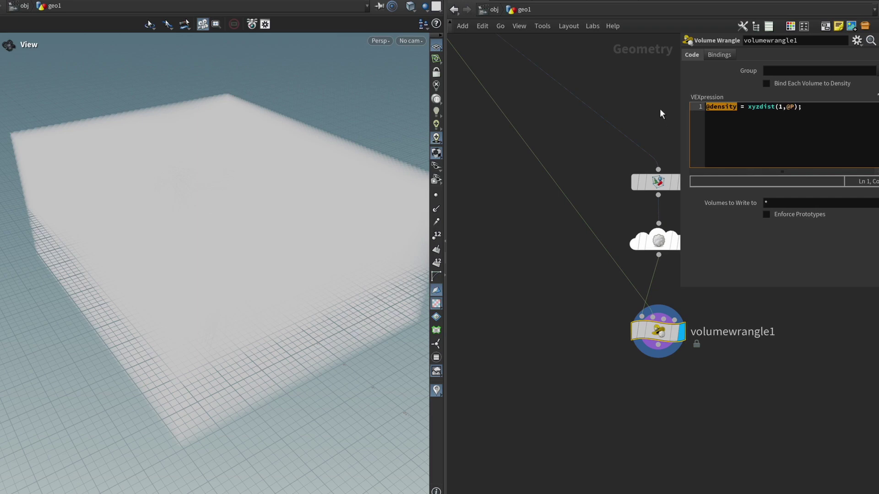
left_click(752, 107)
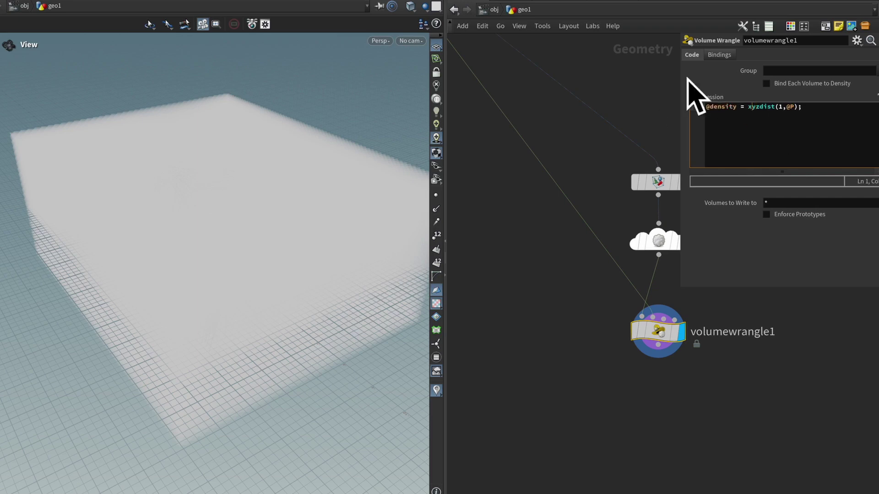
left_click(816, 110)
key("Return")
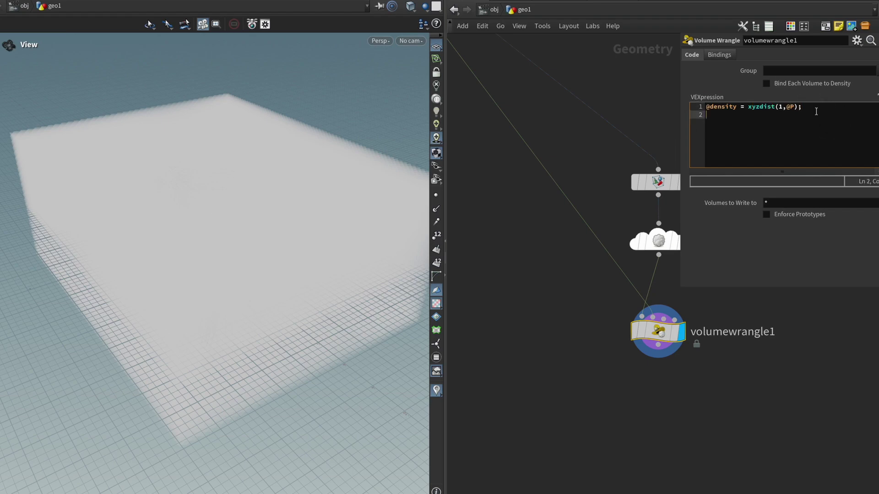
type("@density = fit01()@density,")
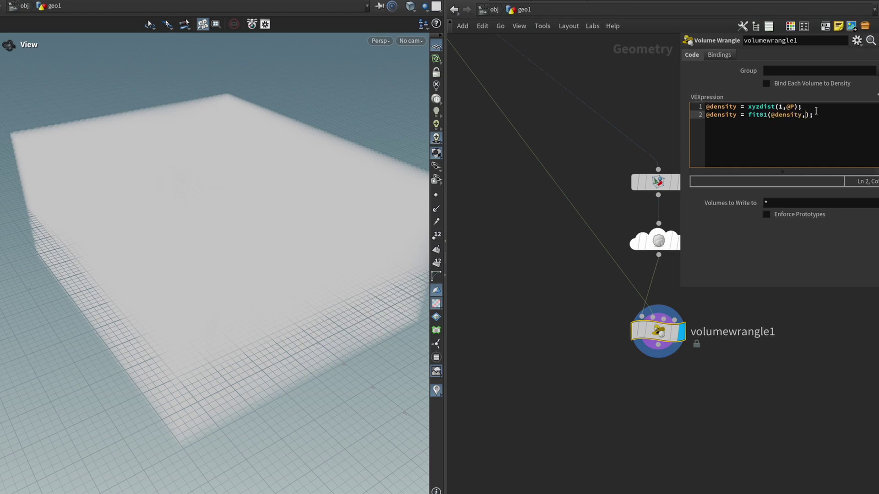
type("1,0")
Step: Orbit and dolly around the soft cloud hugging the curves
left_click_drag(359, 243, 255, 259)
right_click_drag(255, 259, 349, 265)
middle_click_drag(349, 265, 329, 228)
right_click_drag(329, 228, 357, 257)
left_click_drag(357, 256, 186, 281)
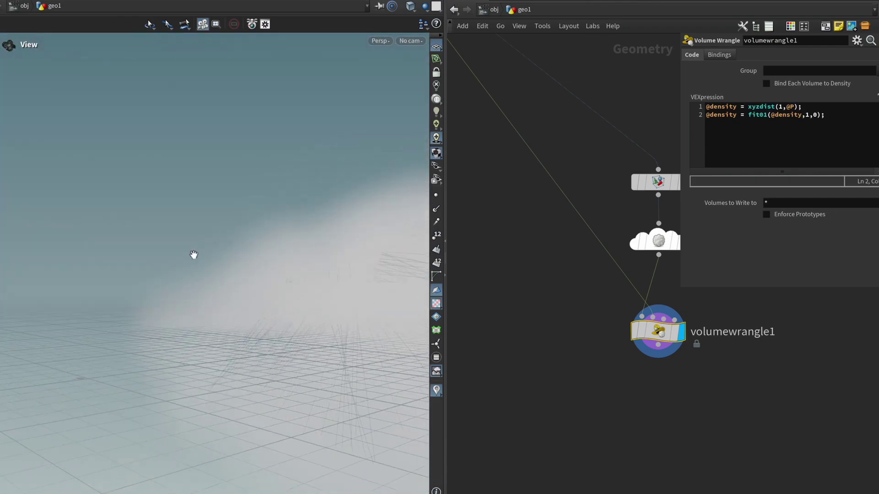
left_click_drag(250, 341, 300, 353)
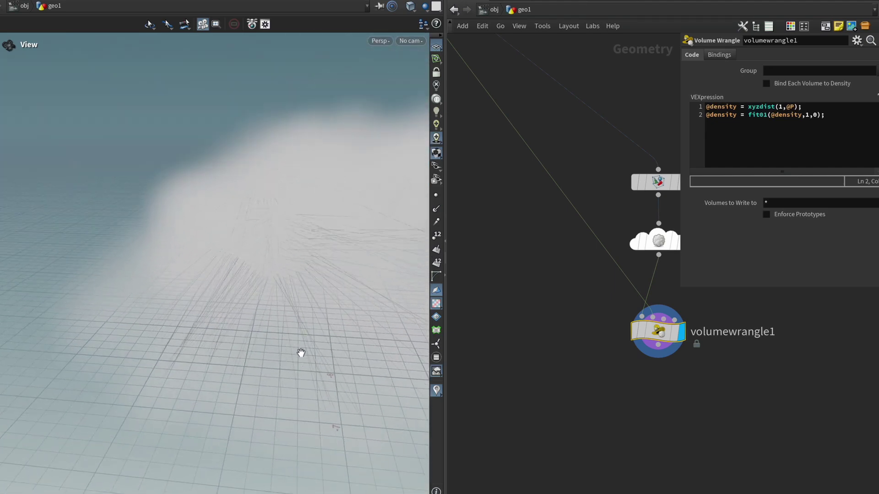
key("h")
left_click_drag(201, 190, 137, 196)
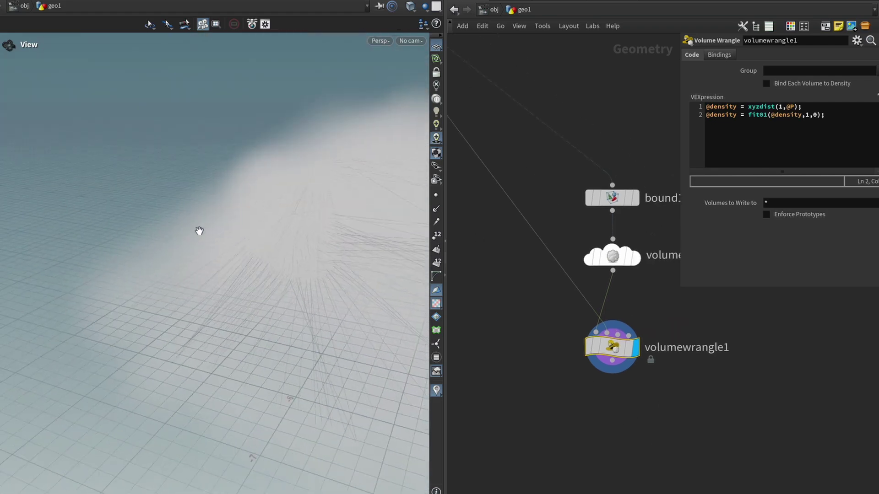
middle_click_drag(706, 397, 629, 381)
key("Tab")
Step: Add a Volume Analysis node under volumewrangle1 set to Gradient
type("vole")
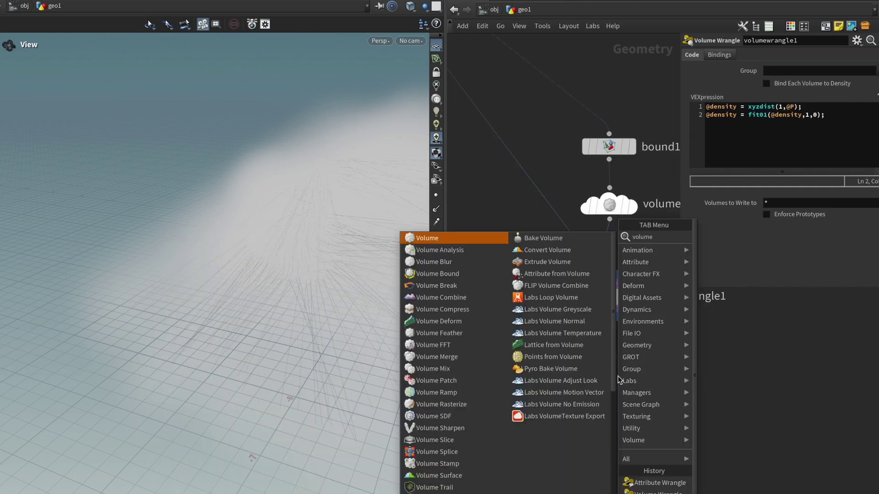
type(" ana")
key("Return")
left_click(617, 376)
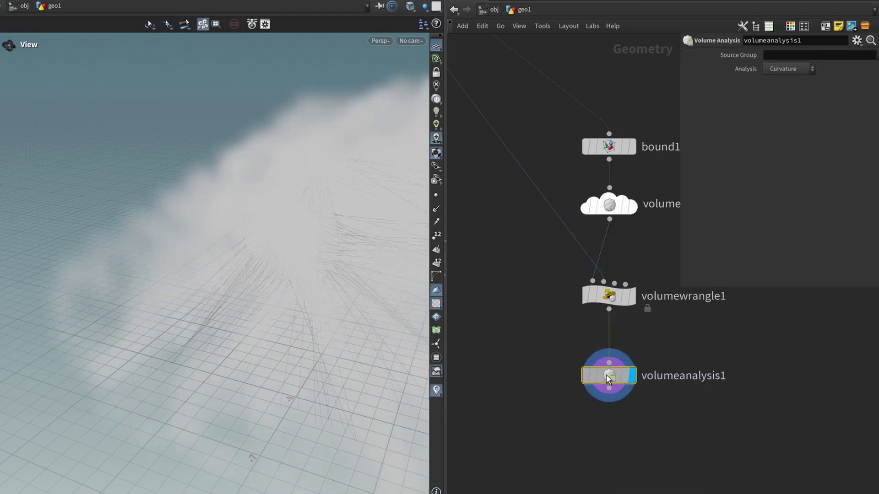
left_click(813, 68)
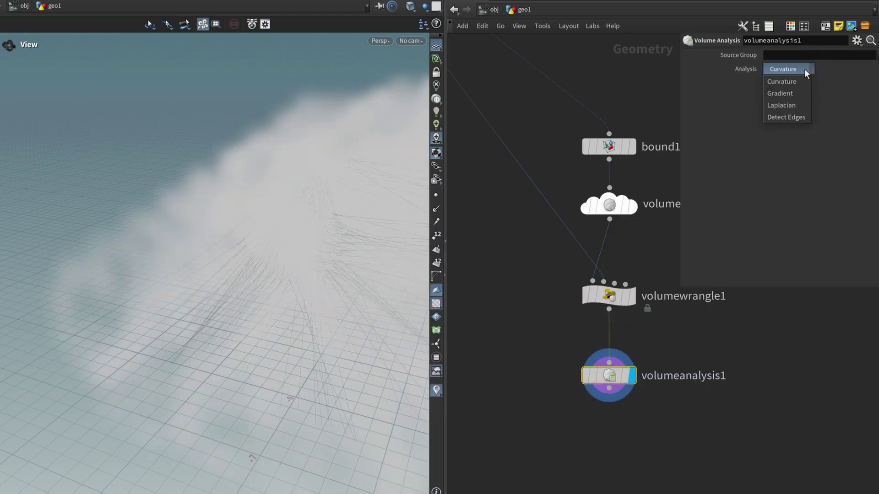
left_click(796, 91)
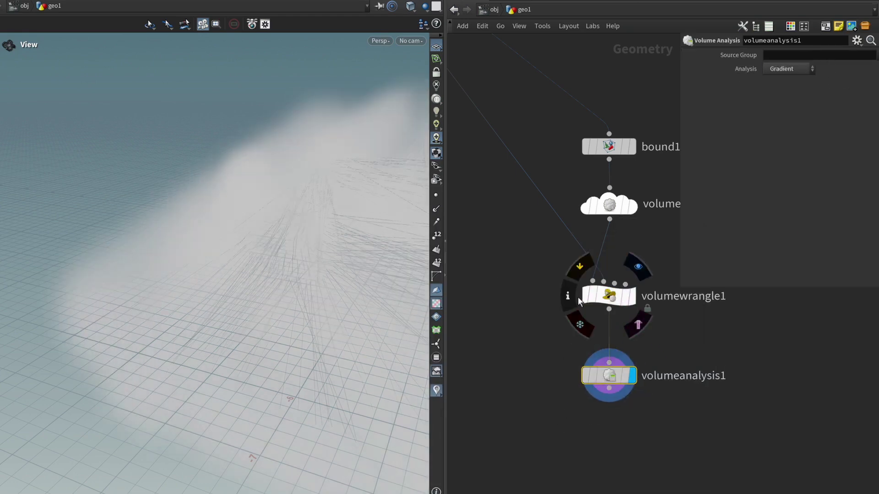
Step: Check node info on volumewrangle1 and volumeanalysis1, then select the four volume nodes
left_click(569, 296)
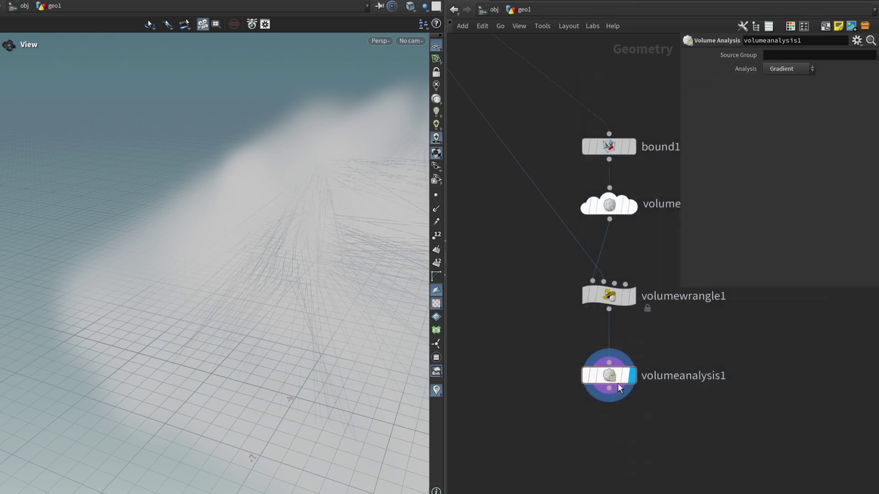
left_click(568, 377)
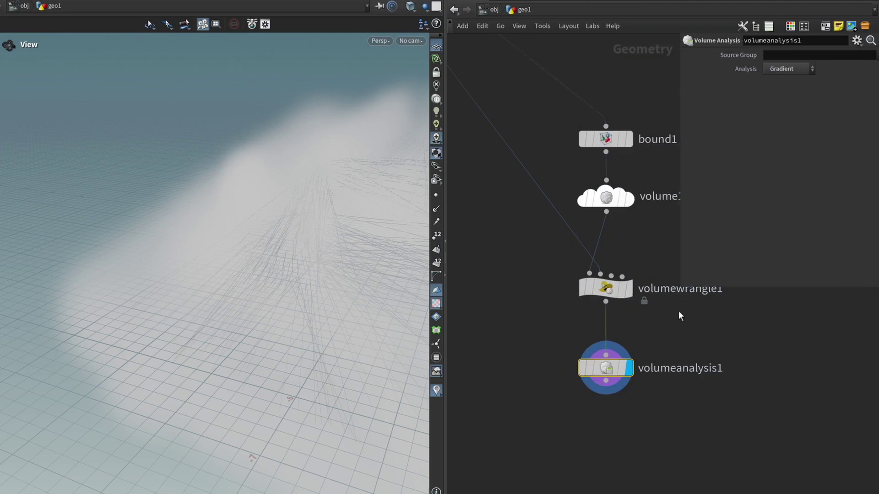
key("h")
left_click_drag(685, 439, 605, 304)
Step: Display fuse1 and add a Resample node fed by fuse1 below it
left_click(572, 346)
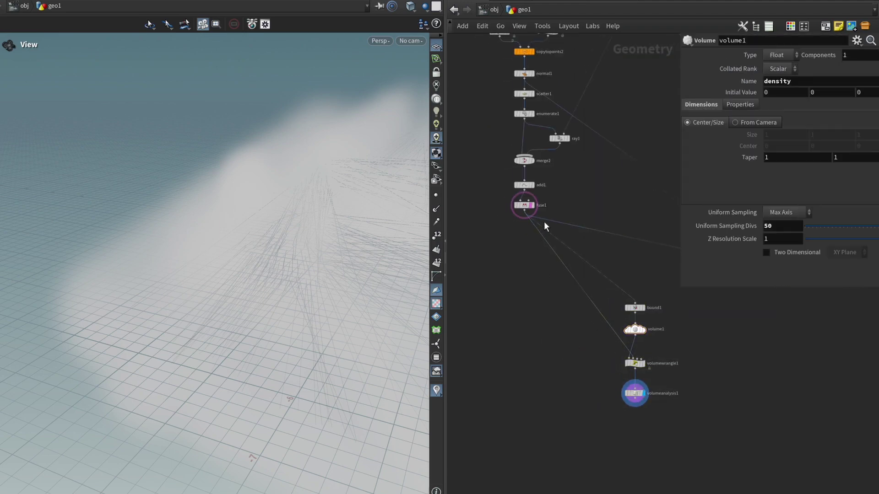
left_click(527, 204)
left_click_drag(250, 268, 275, 267)
key("Tab")
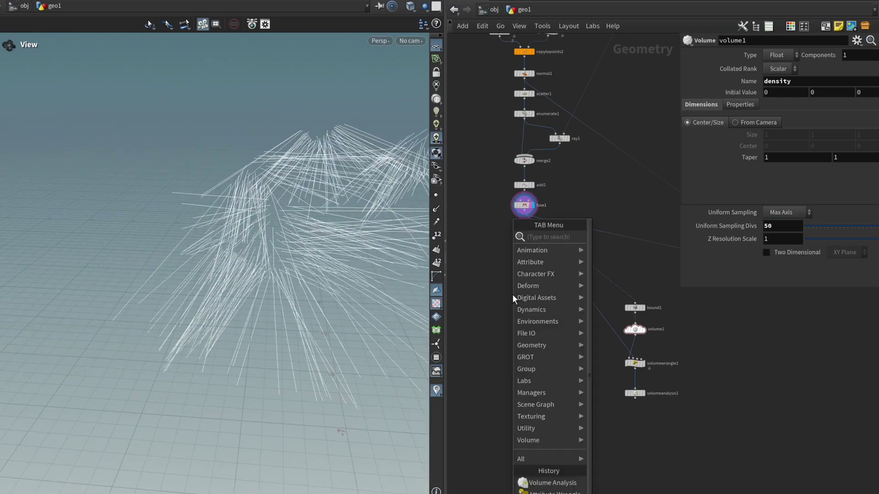
left_click(550, 229)
left_click(513, 295)
scroll(520, 204, "up", 1)
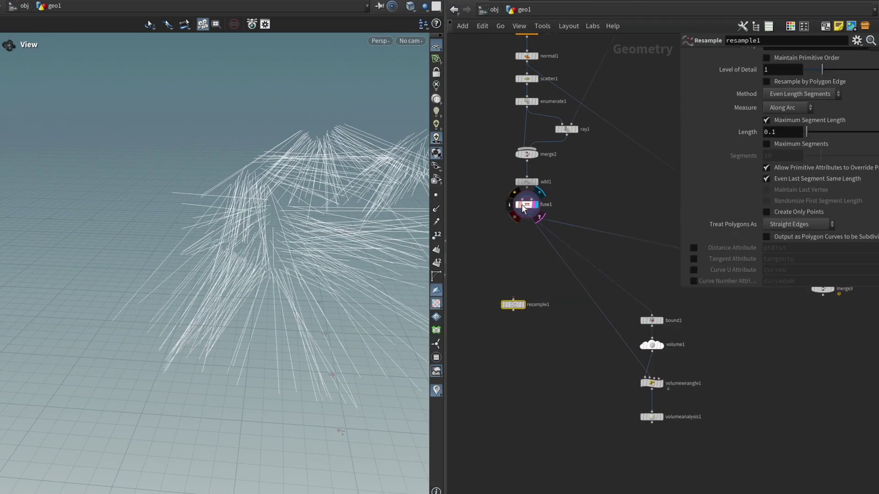
left_click_drag(526, 210, 512, 299)
left_click_drag(291, 316, 279, 316)
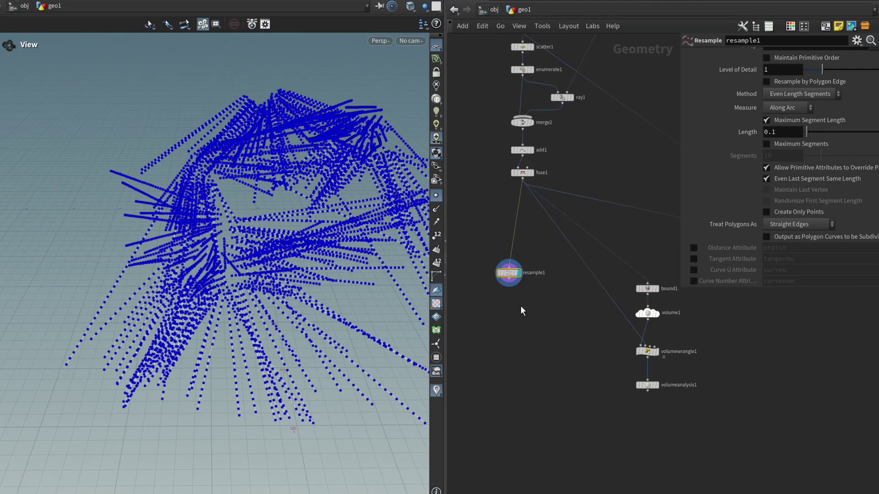
middle_click_drag(525, 321, 521, 290)
left_click_drag(508, 273, 501, 347)
middle_click_drag(547, 393, 554, 358)
Step: Add a Solver fed by resample1 and volumeanalysis1 in its first two inputs
key("Tab")
type("solver")
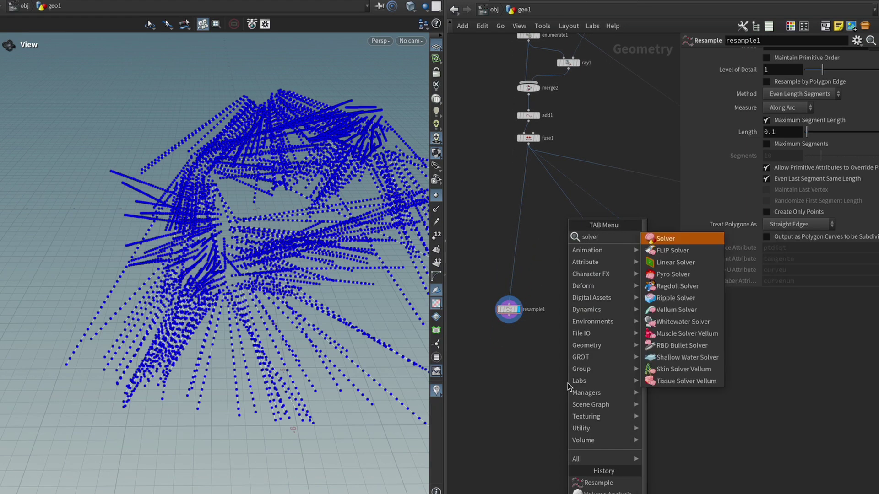
key("Return")
left_click(569, 384)
scroll(581, 375, "up", 1)
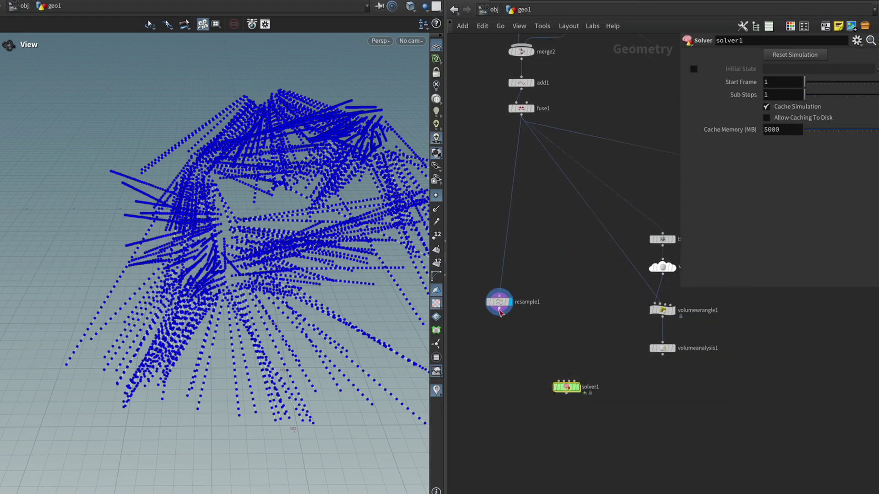
left_click_drag(499, 312, 558, 381)
left_click_drag(665, 360, 563, 382)
Step: Dive inside solver1, spread out its nodes and scrub to about frame 12
double_click(588, 377)
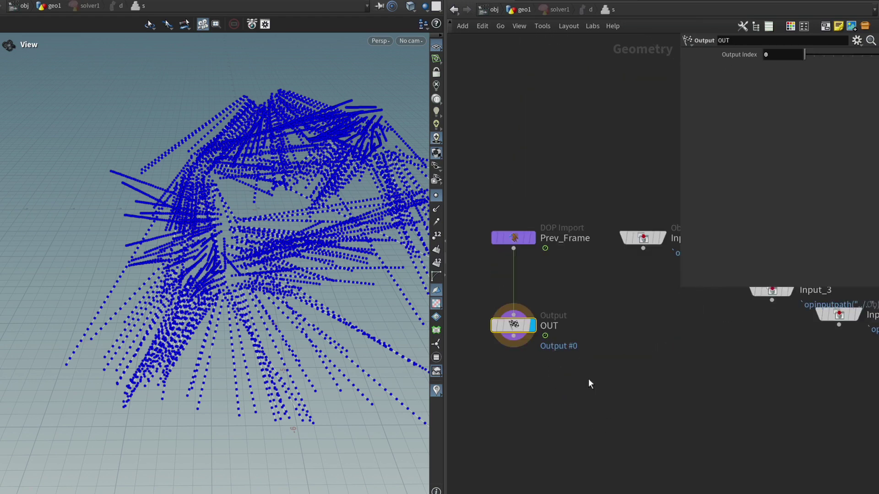
left_click_drag(476, 252, 476, 443)
middle_click_drag(542, 272, 555, 331)
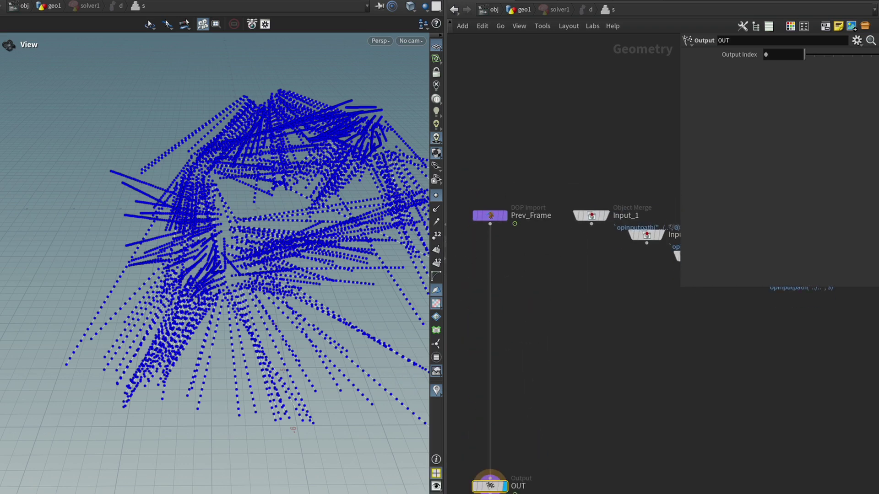
left_click_drag(114, 466, 80, 472)
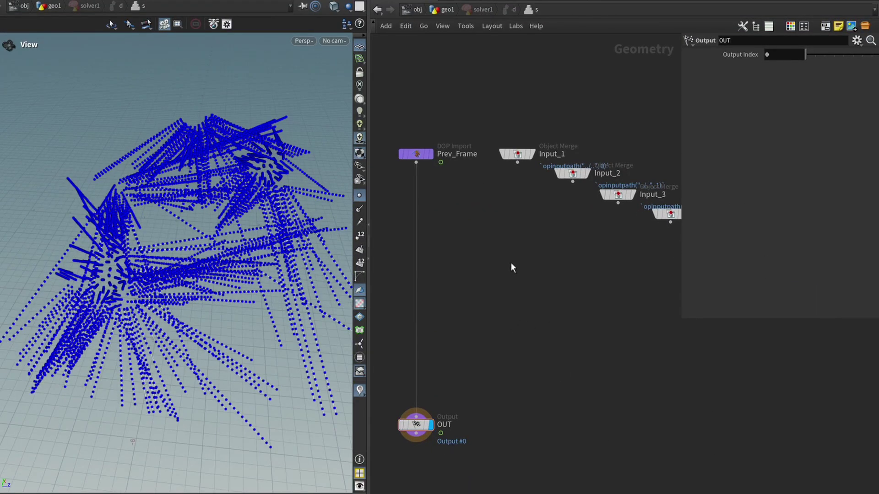
Step: Insert an Attribute Wrangle between Prev_Frame and OUT, with Input_2 wired to its second input
key("Tab")
key("Return")
left_click(419, 252)
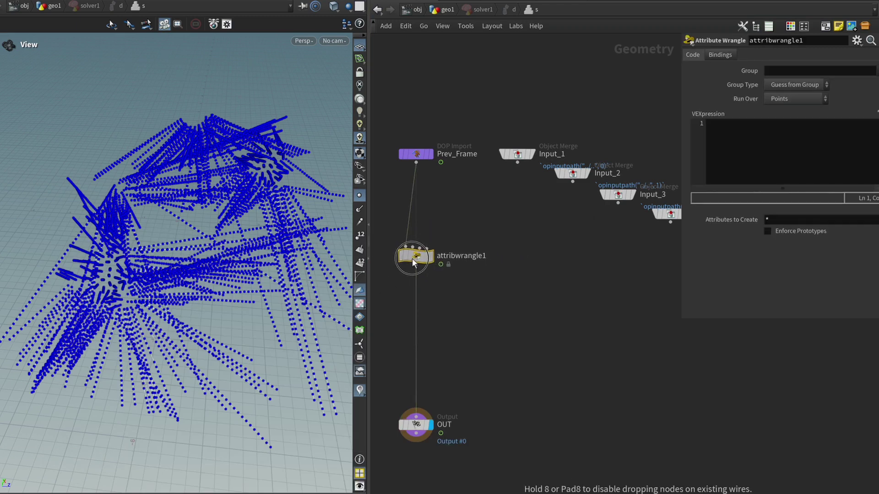
key("h")
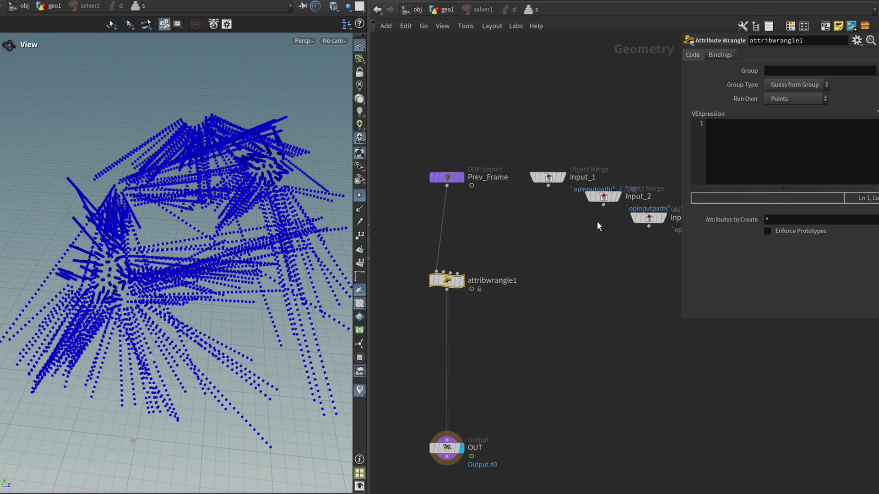
left_click(603, 205)
left_click(444, 272)
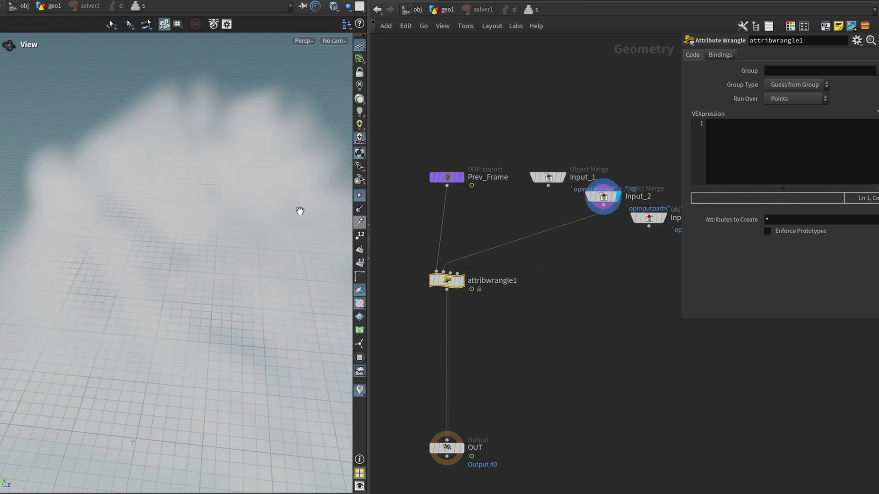
Step: Write vector vel = volumesamplev(1, "density", @P) and begin a second code line
left_click(819, 138)
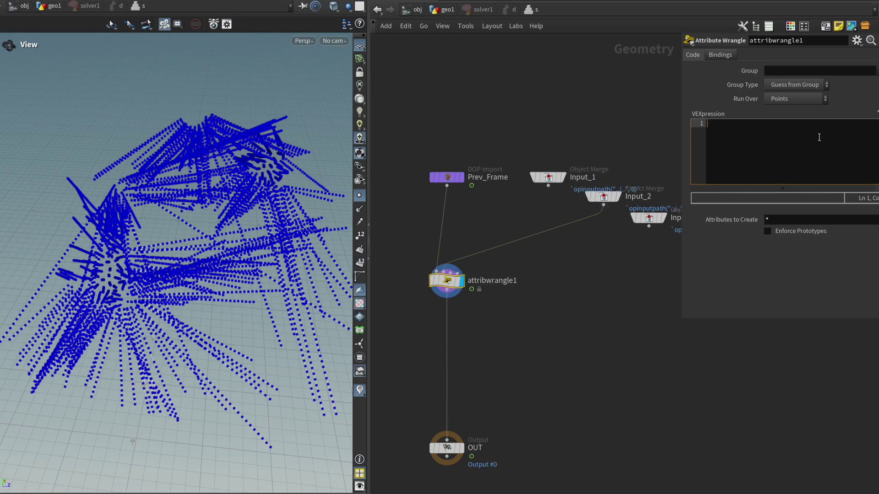
type("vector vel = voleumesamplev()")
key("Left")
key("Left")
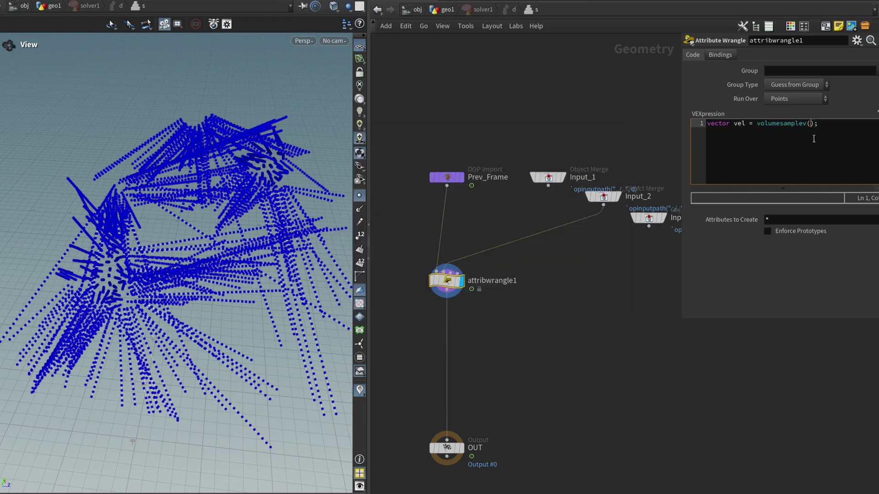
type("1, \"density\", @P")
key("End")
key("Return")
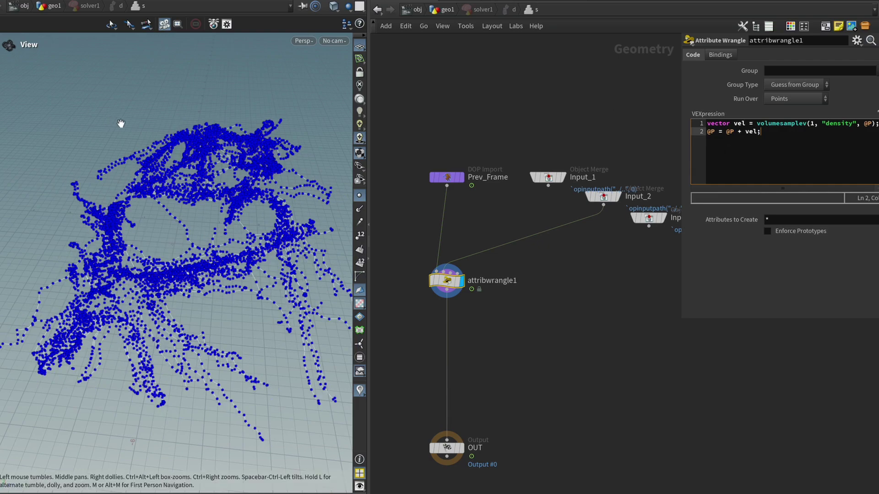
Step: Set the advection wrangle's density multiplier to 0.221
left_click_drag(179, 209, 248, 238)
left_click(764, 167)
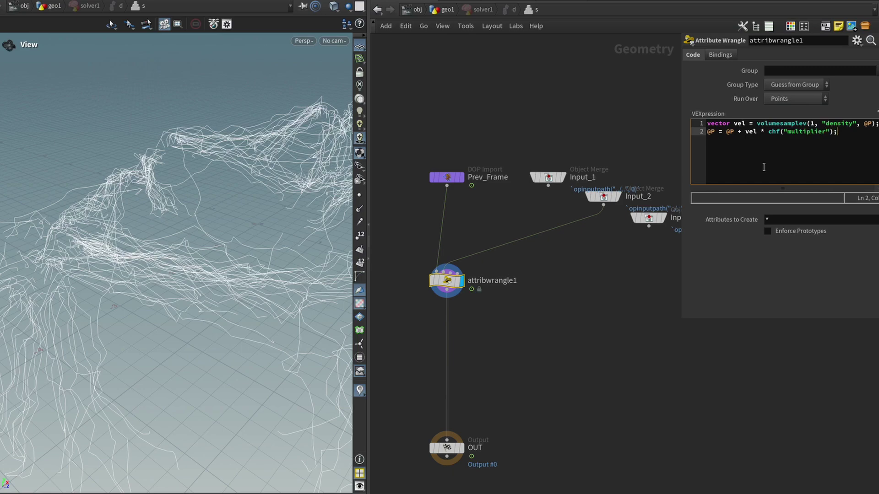
left_click(873, 121)
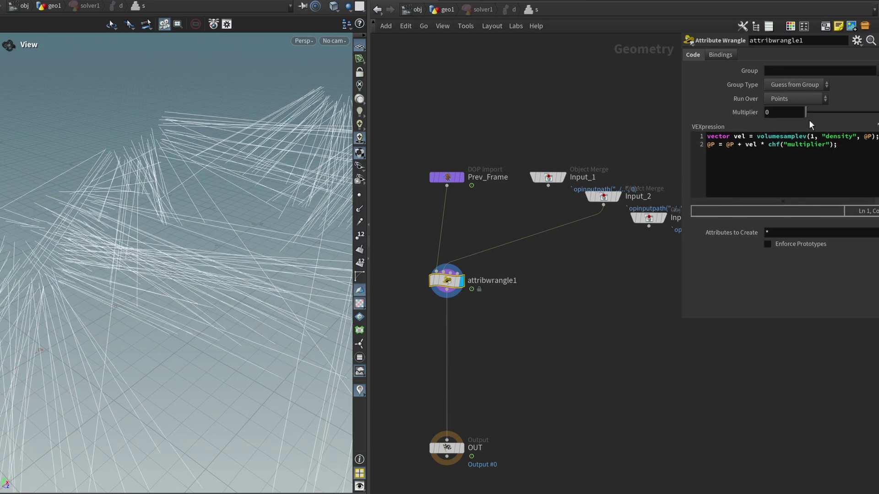
mouse_move(809, 112)
left_mouse_down()
mouse_move(870, 112)
mouse_move(809, 116)
mouse_move(827, 116)
left_mouse_up()
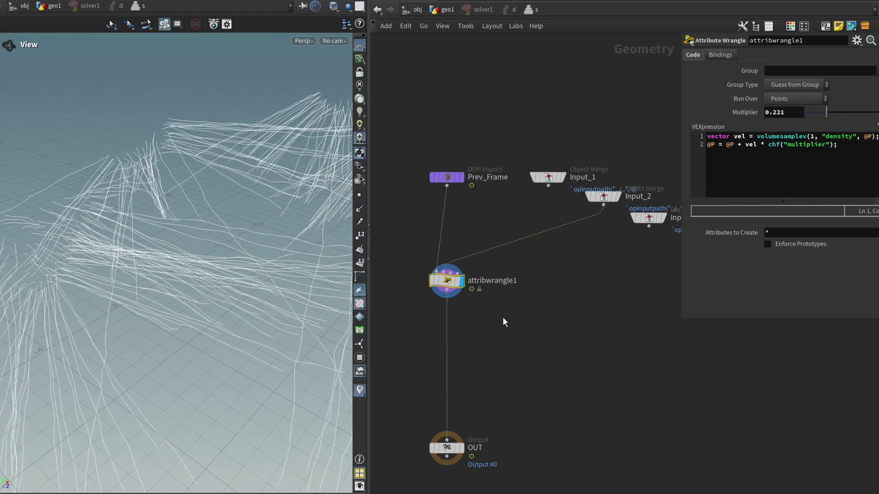
Step: Add an Attribute Blur node after attribwrangle1 inside the solver
key("Tab")
type("blur")
key("Down")
key("Up")
key("Return")
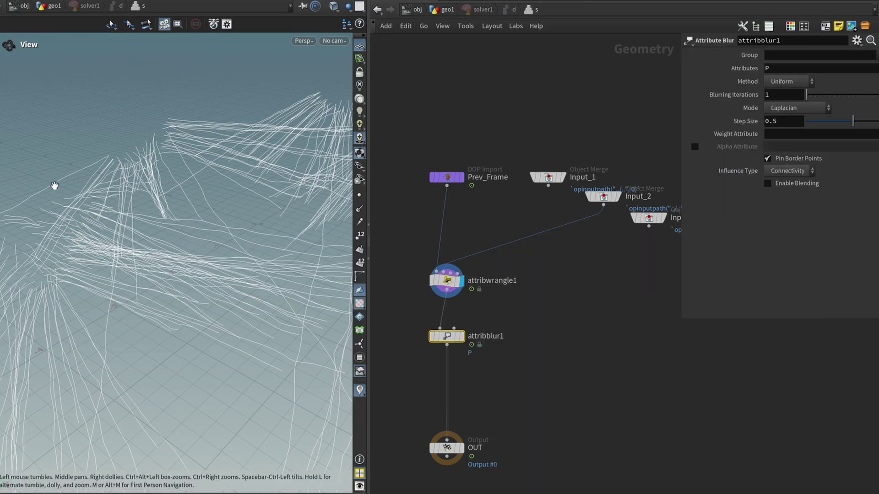
Step: Unpin border points, set blur step size 0.2 and 10 iterations, then return to geo1
left_click(771, 158)
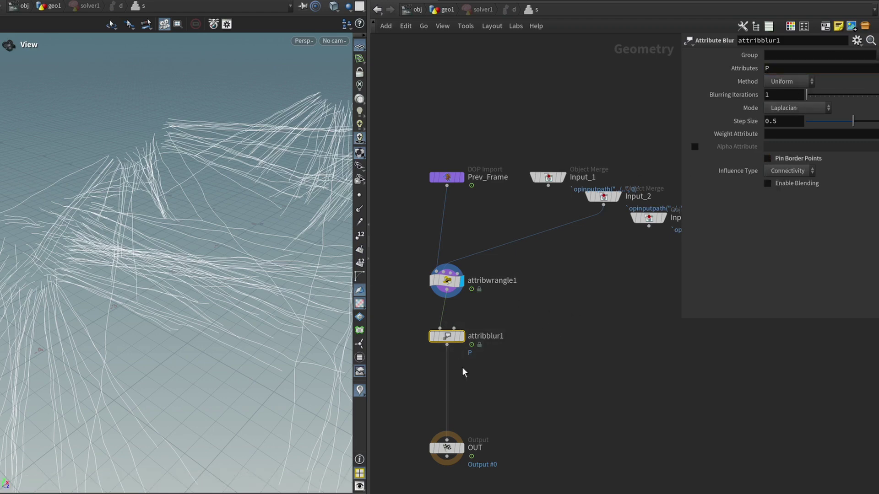
key("r")
left_click(785, 94)
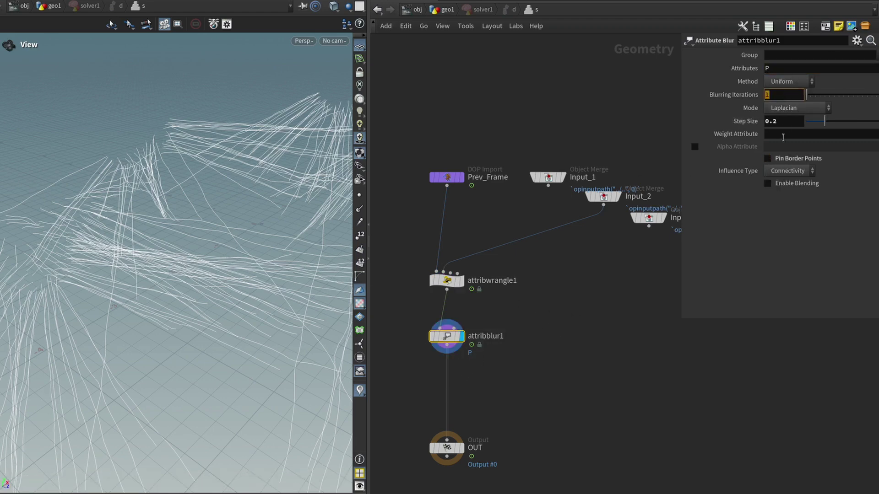
type("0")
key("Return")
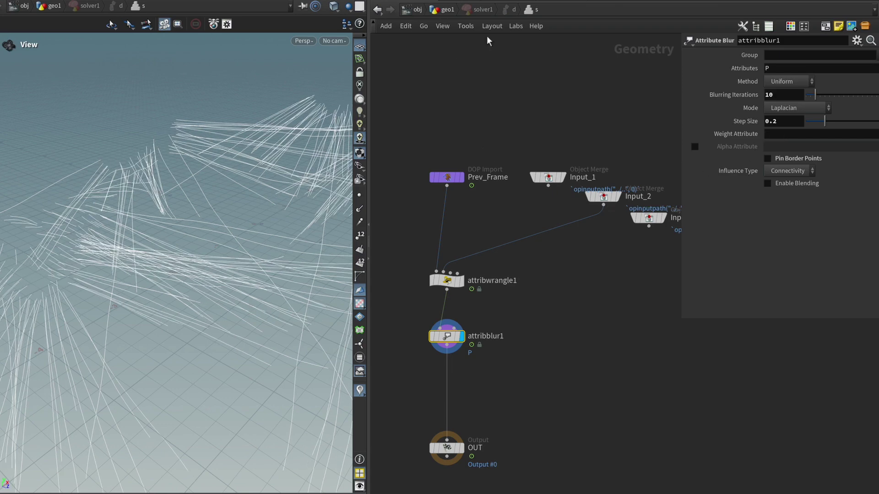
key("u")
left_click_drag(94, 472, 136, 492)
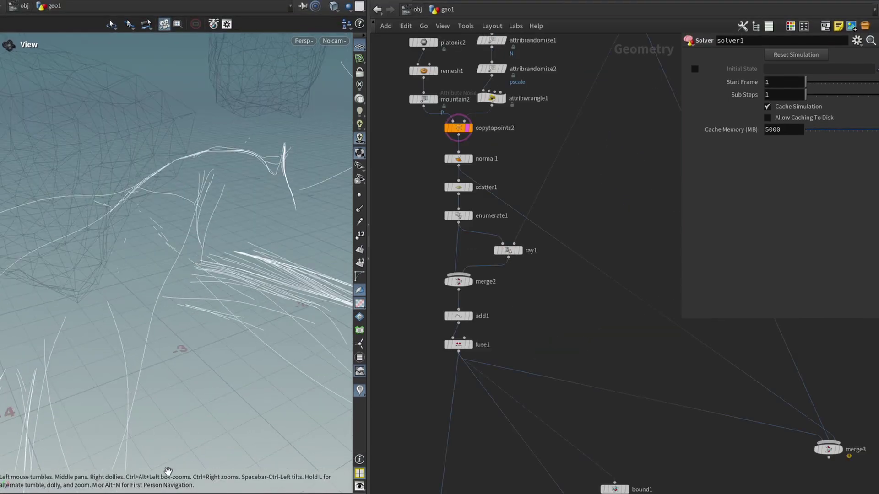
left_click_drag(135, 492, 105, 491)
middle_click_drag(591, 446, 534, 377)
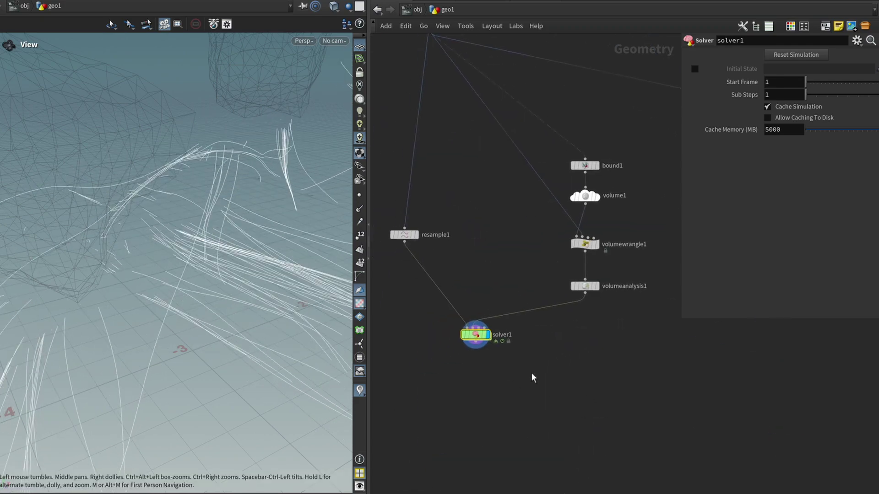
double_click(477, 342)
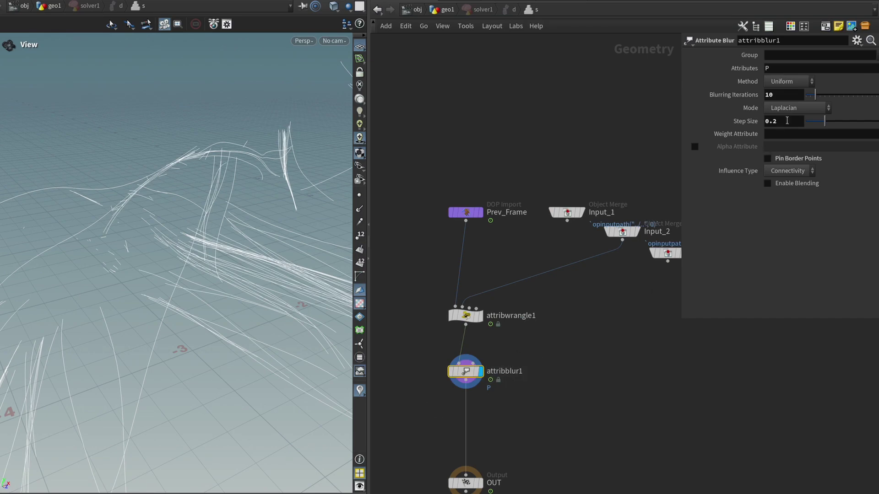
key("u")
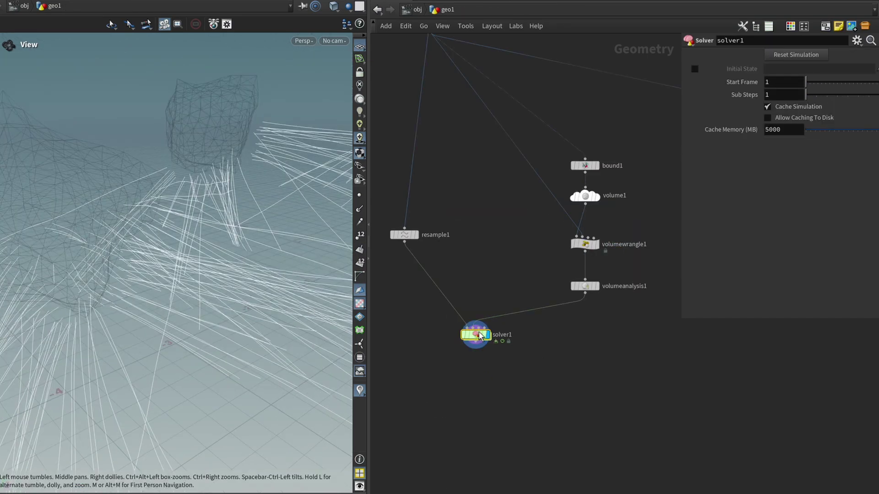
key("i")
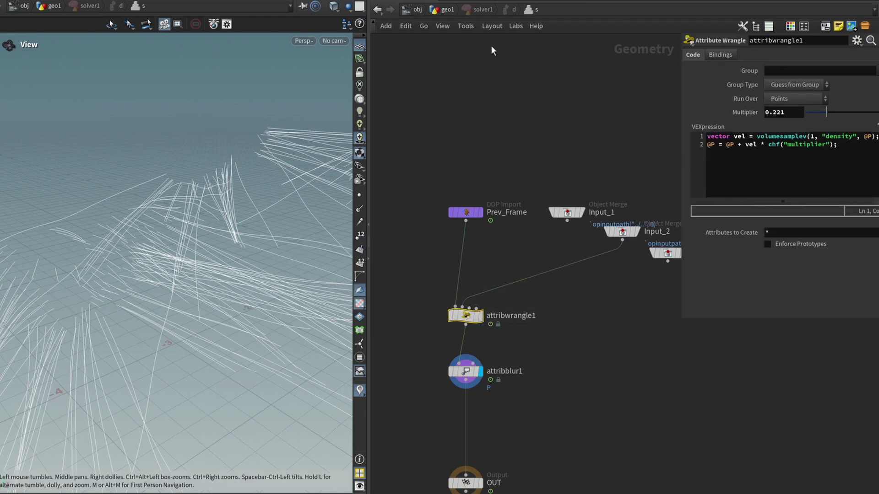
left_click(453, 12)
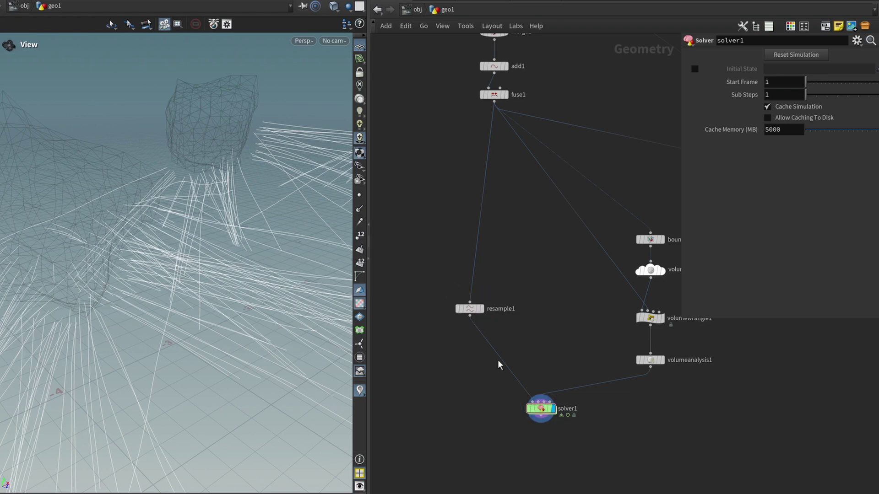
Step: Enable resample1's Curve U Attribute so the curves carry curveu
left_click_drag(470, 309, 468, 294)
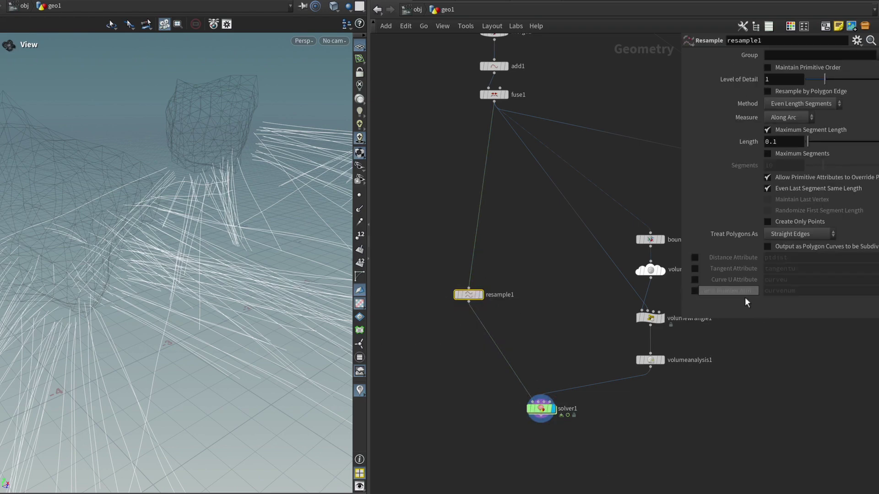
left_click(695, 279)
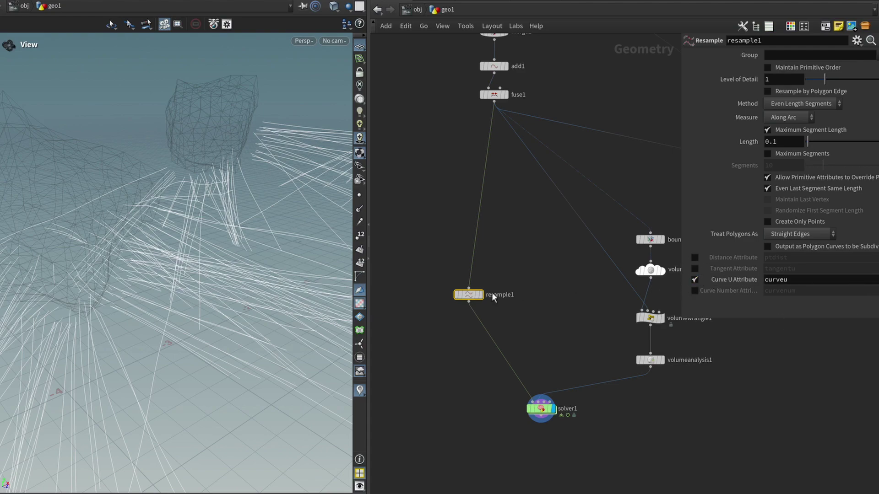
left_click_drag(174, 274, 106, 251)
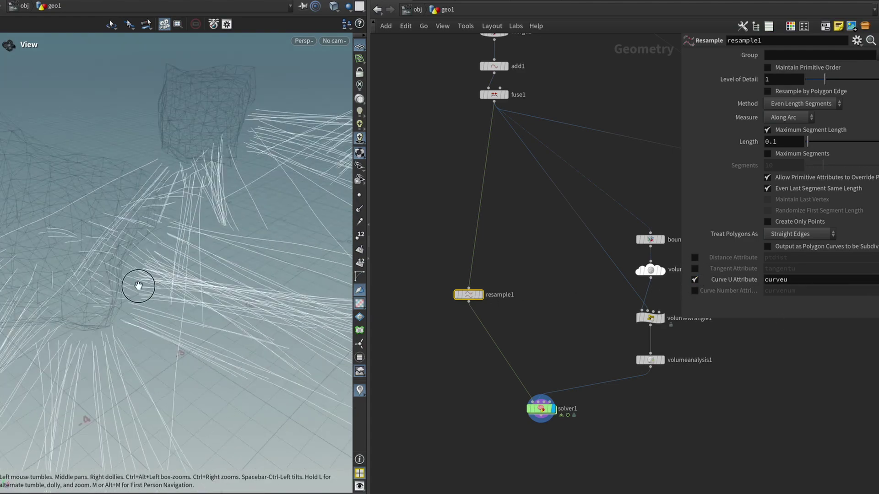
left_click_drag(138, 286, 99, 285)
middle_click_drag(246, 294, 239, 296)
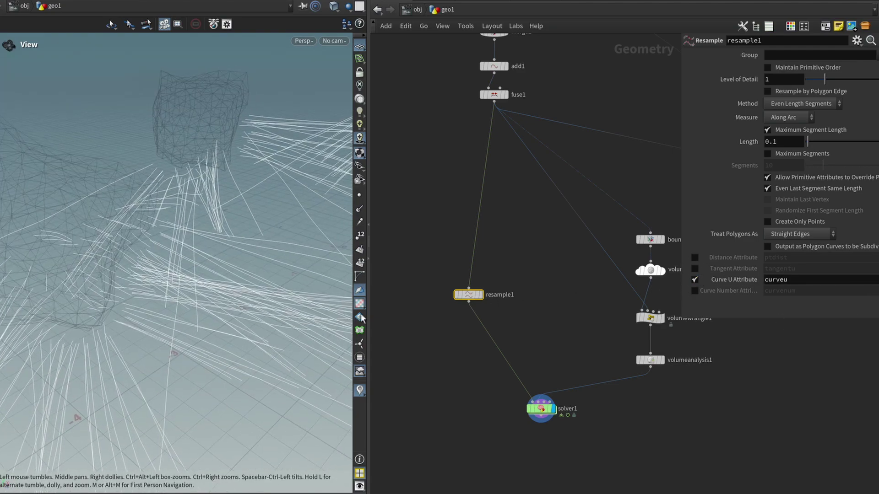
key("Tab")
key("Escape")
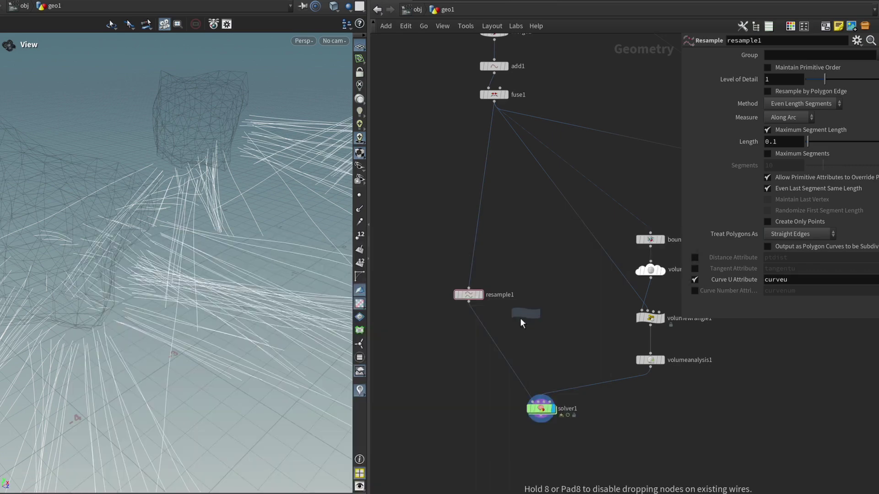
left_click(494, 329)
left_click(735, 148)
type("@curveu = @curveu * (1-@curveu) *4;")
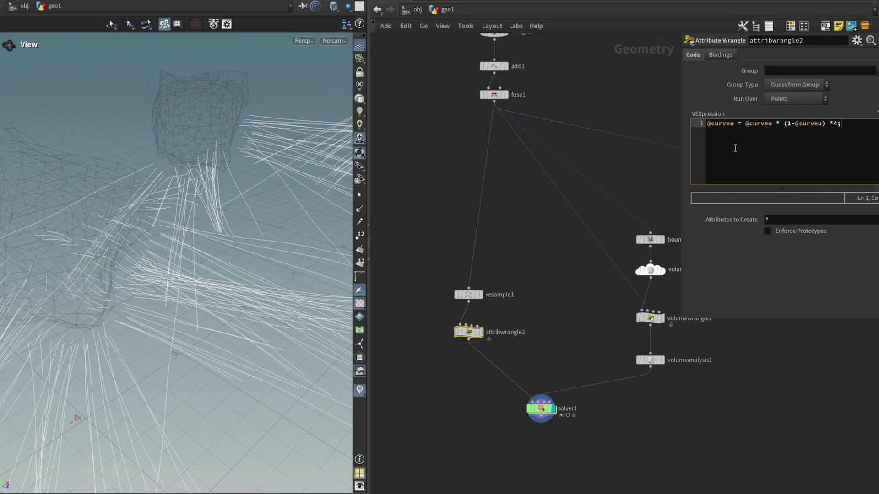
Step: Bypass and re-enable attribwrangle2 to compare the coloured curveu values
middle_click(468, 332)
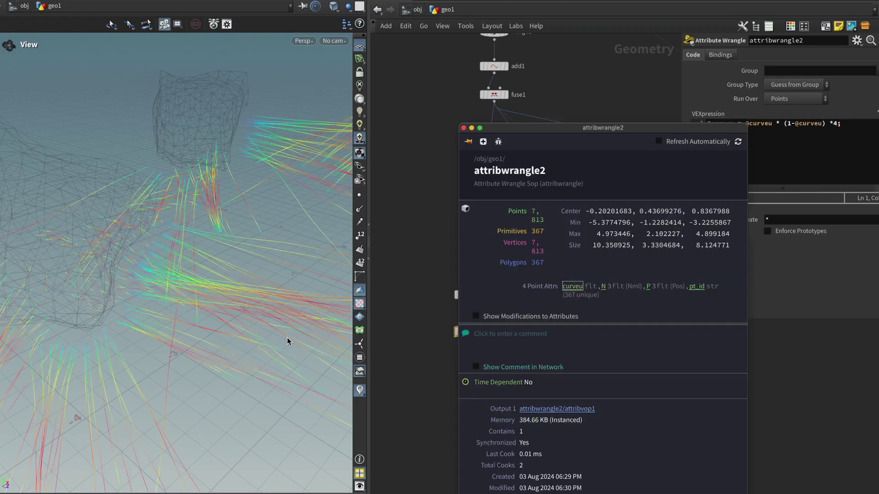
left_click_drag(311, 303, 231, 227)
left_click(458, 320)
left_click_drag(192, 293, 121, 327)
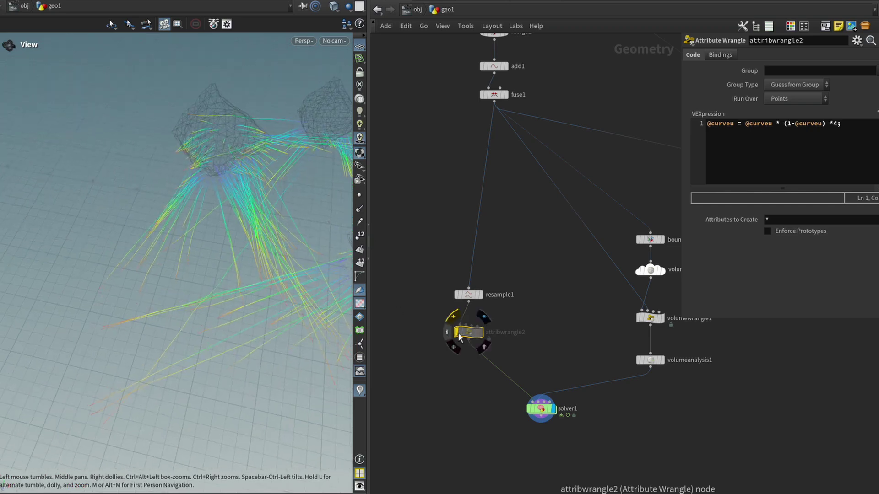
left_click(458, 321)
left_click_drag(321, 289, 297, 275)
Step: Set the solver's attribblur1 Weight Attribute to curveu
double_click(540, 408)
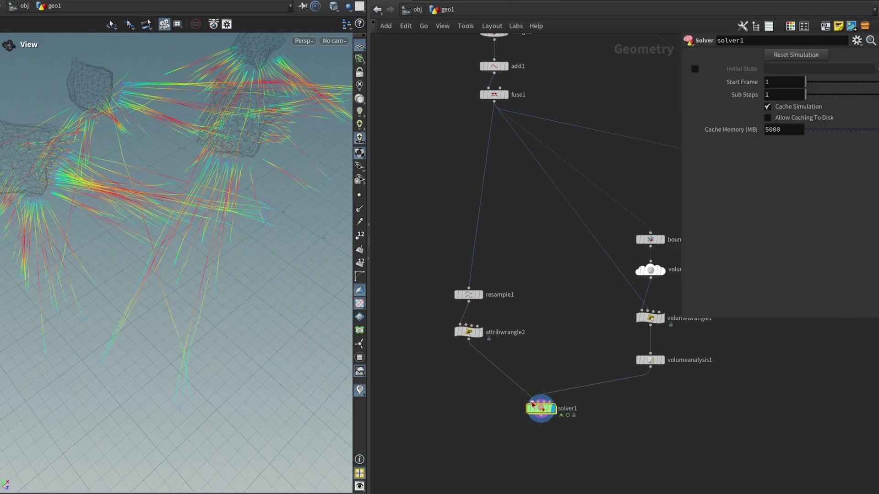
key("Down")
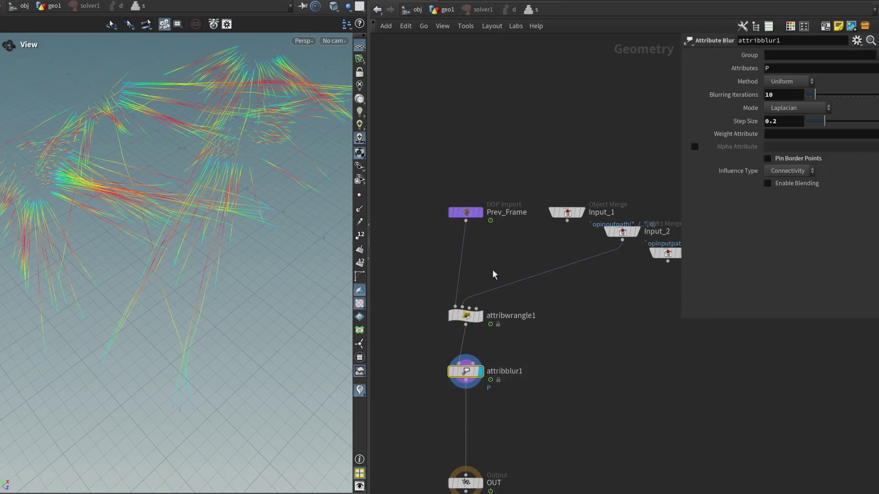
left_click(874, 134)
left_click(863, 151)
left_click_drag(341, 204, 320, 183)
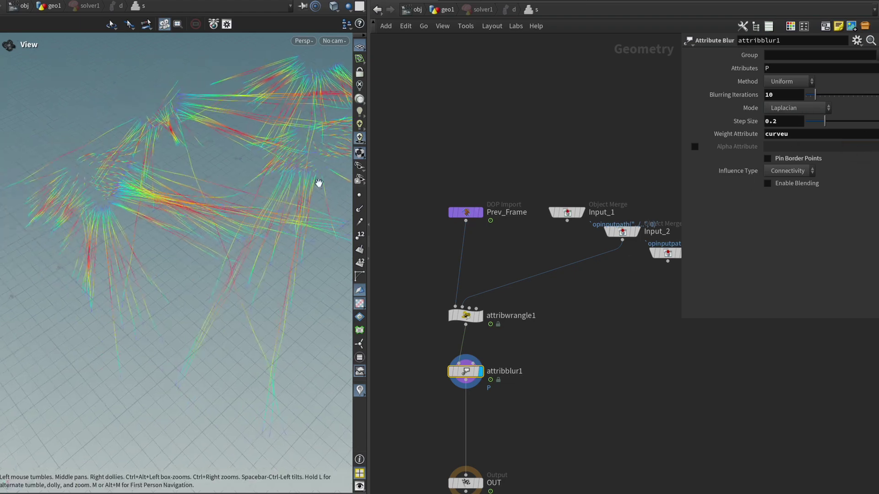
Step: Back in geo1, move resample1 and attribwrangle2 up together
left_click(445, 10)
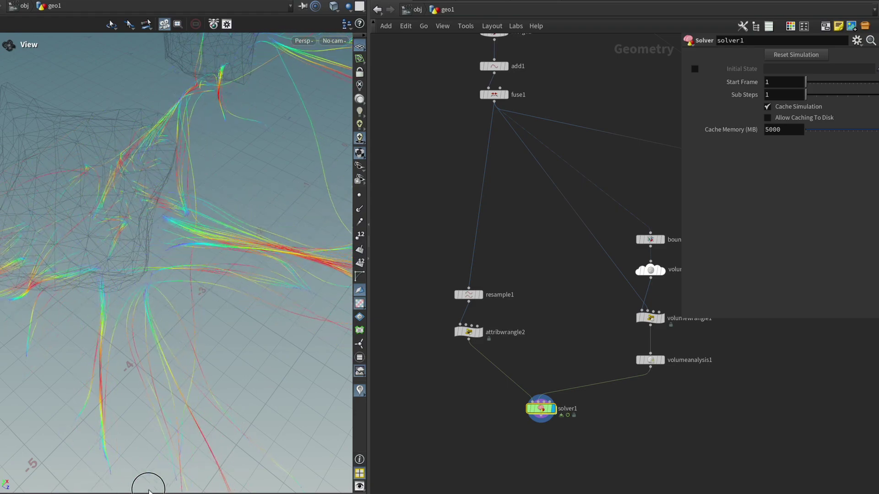
left_click_drag(197, 235, 169, 279)
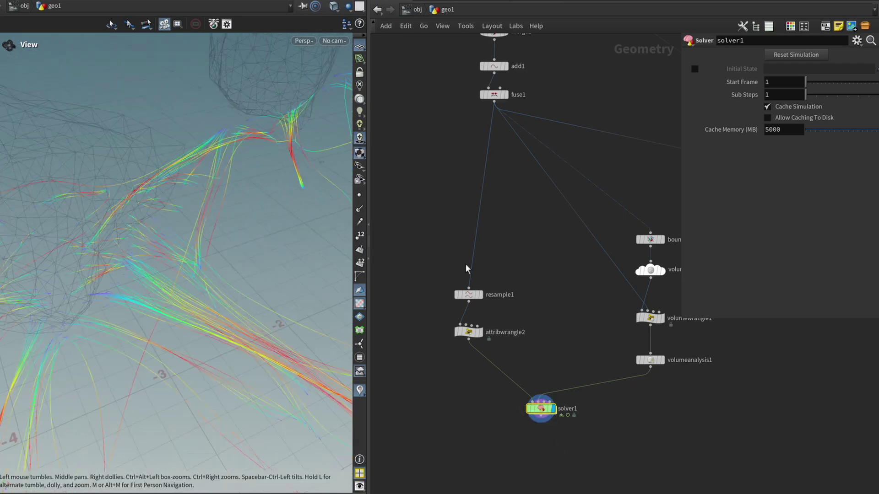
left_click_drag(469, 294, 470, 284)
left_click_drag(471, 338, 471, 319, "shift")
left_click_drag(115, 267, 261, 294)
Step: Add a Group by Range node below attribwrangle2 with group name 'ends'
left_click(452, 359)
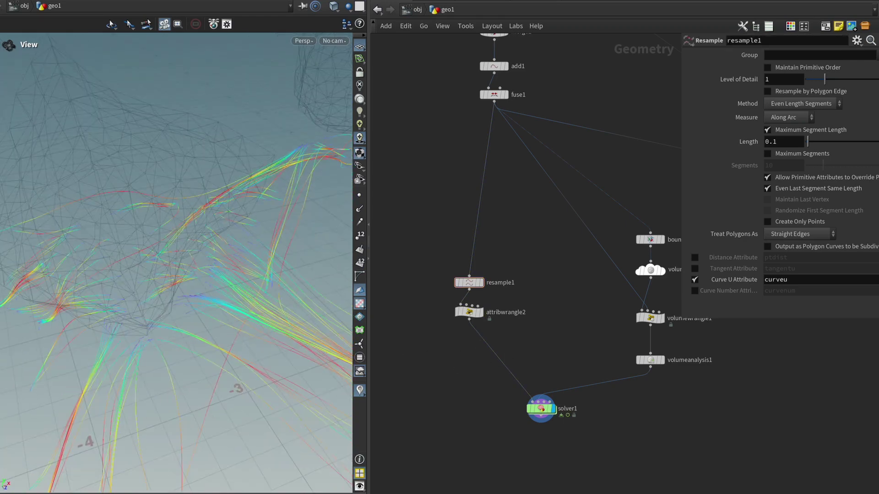
key("Tab")
type("groupbyra")
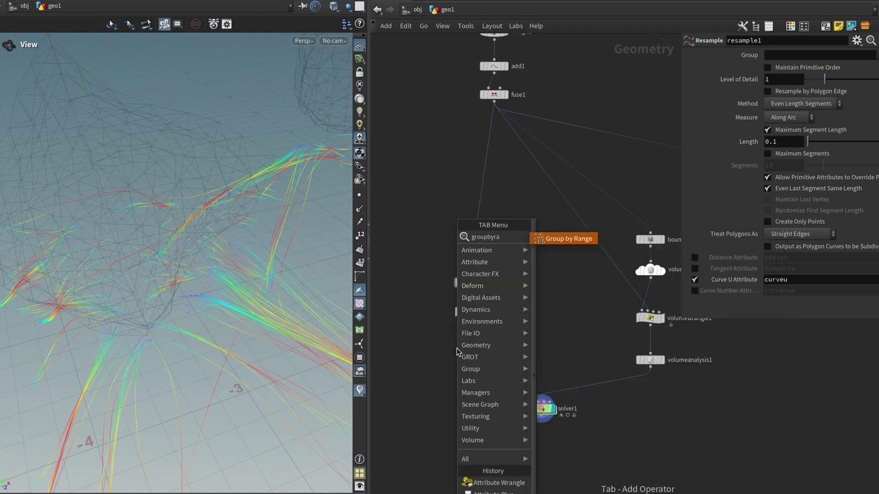
key("Return")
left_click(457, 347)
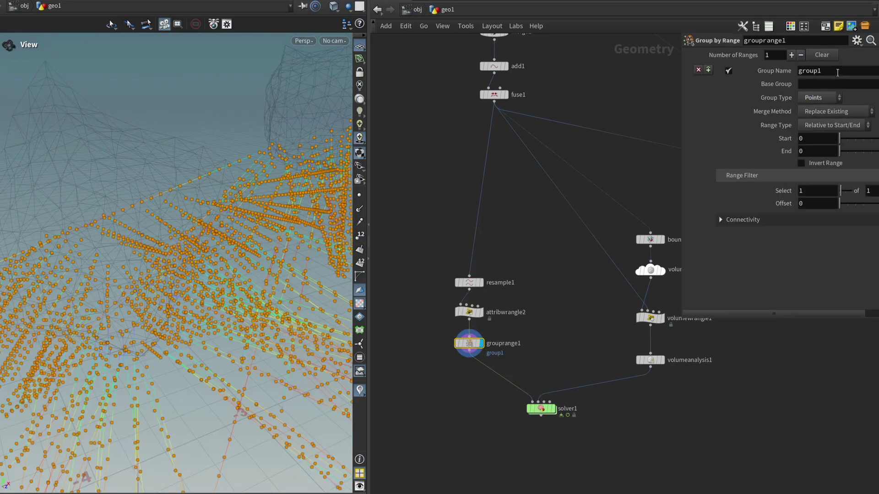
double_click(840, 71)
type("ends")
key("Return")
Step: Set the range Start and End to 1 and check Invert Range
left_click_drag(197, 215, 238, 202)
left_click_drag(369, 173, 437, 173)
left_click_drag(241, 204, 195, 206)
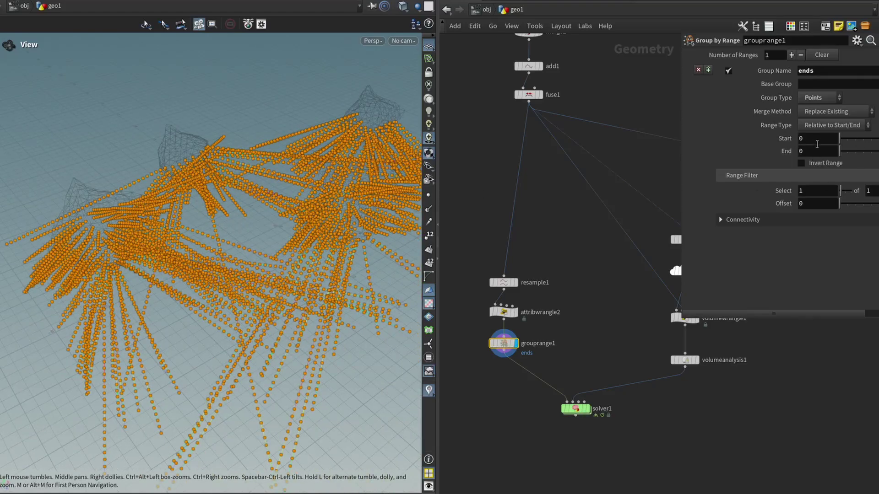
left_click(848, 138)
left_click(847, 150)
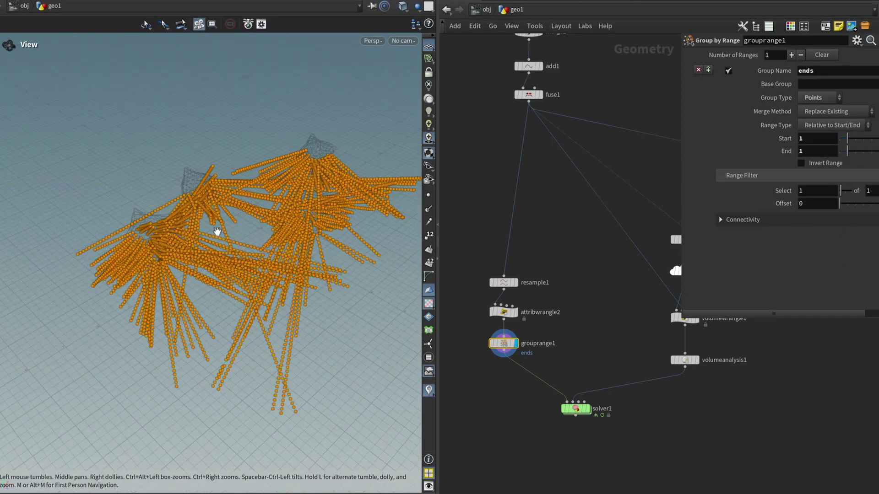
mouse_move(249, 255)
left_mouse_down()
mouse_move(292, 267)
mouse_move(242, 348)
mouse_move(294, 235)
mouse_move(276, 204)
mouse_move(260, 258)
left_mouse_up()
left_click(801, 163)
left_click_drag(245, 201, 223, 229)
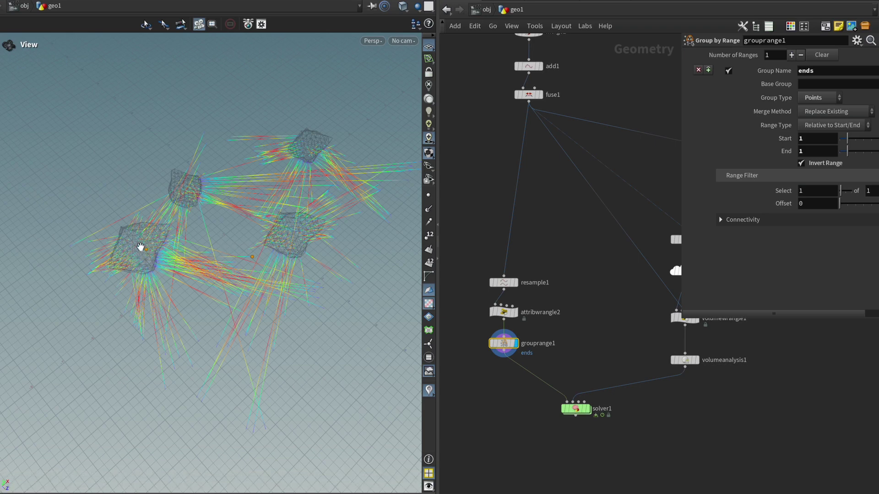
left_click_drag(151, 248, 258, 239)
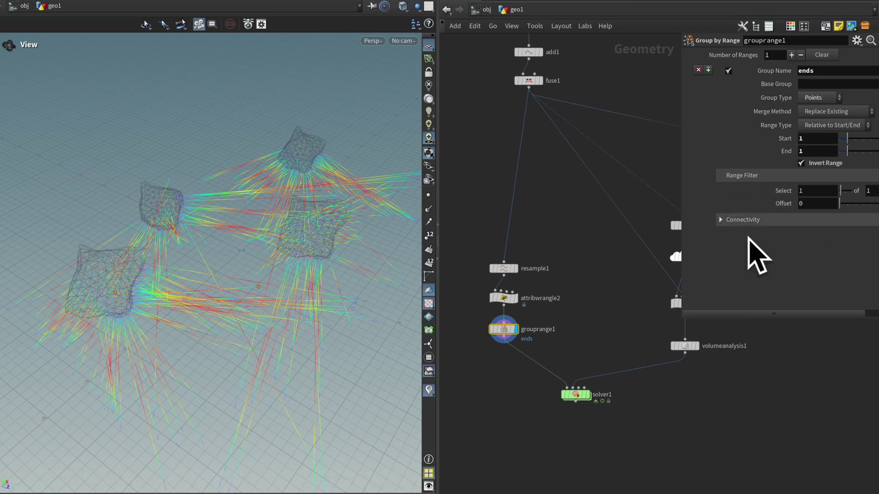
Step: Enable grouprange1's Connectivity Attribute and set it to pt_id
left_click(720, 220)
scroll(703, 203, "down", 1)
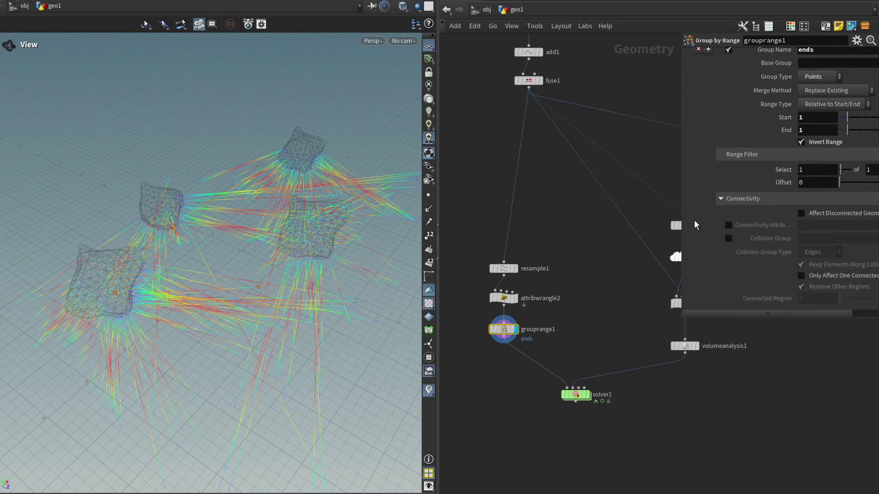
left_click(728, 225)
middle_click_drag(584, 247, 577, 225)
left_click_drag(481, 182, 626, 154)
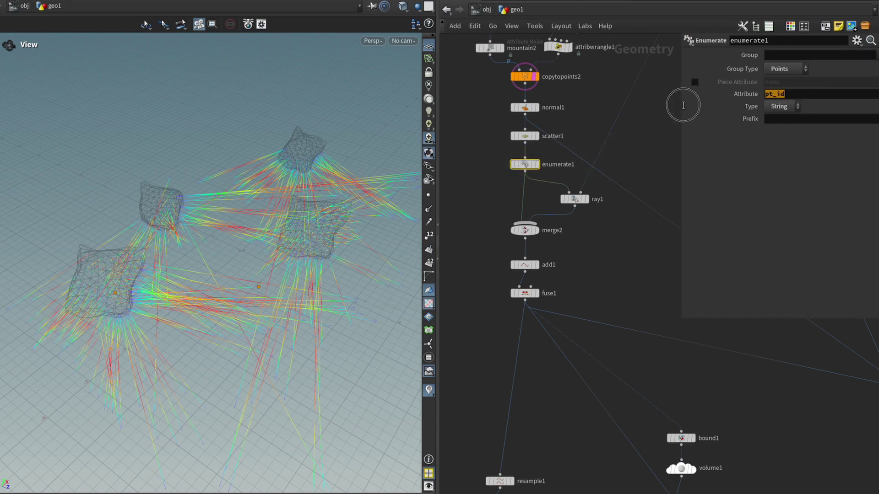
middle_click_drag(543, 387, 538, 254)
left_click_drag(555, 398, 483, 420)
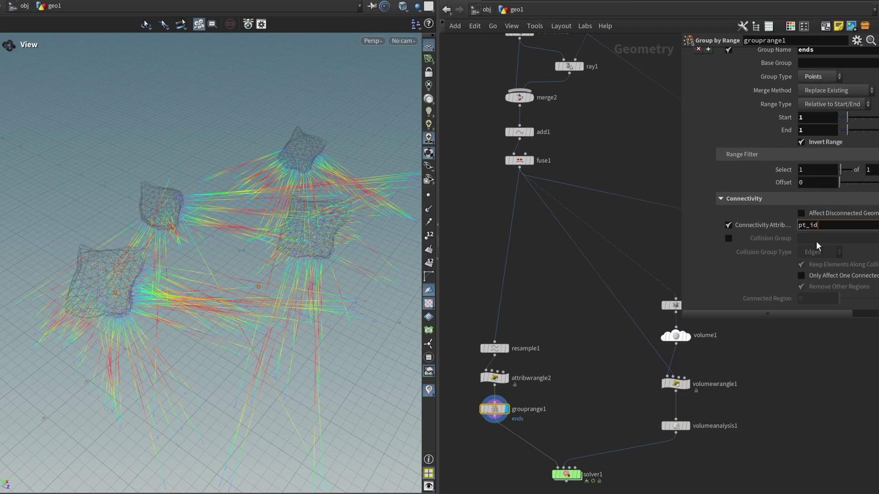
key("Return")
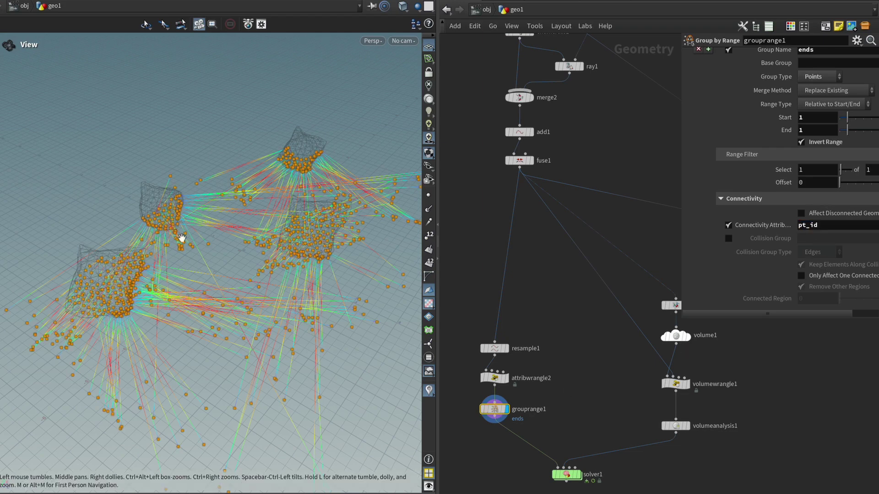
left_click_drag(131, 251, 257, 347)
Step: Set the solver's attribwrangle1 Group field to !ends
middle_click_drag(567, 475, 556, 338)
left_click(559, 339)
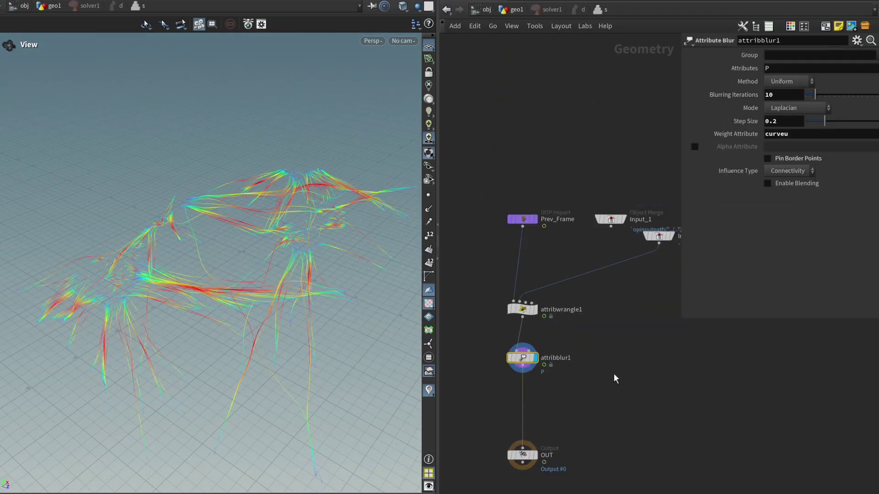
left_click_drag(509, 324, 462, 288)
mouse_move(521, 304)
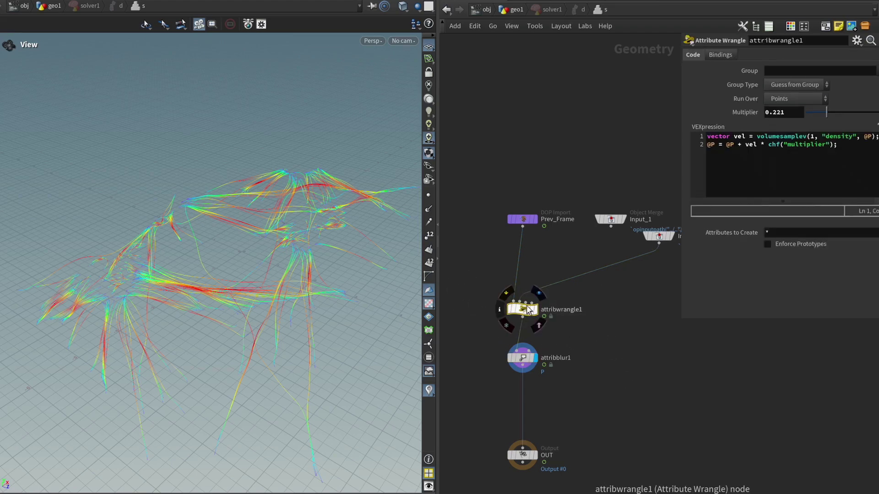
left_click(732, 151)
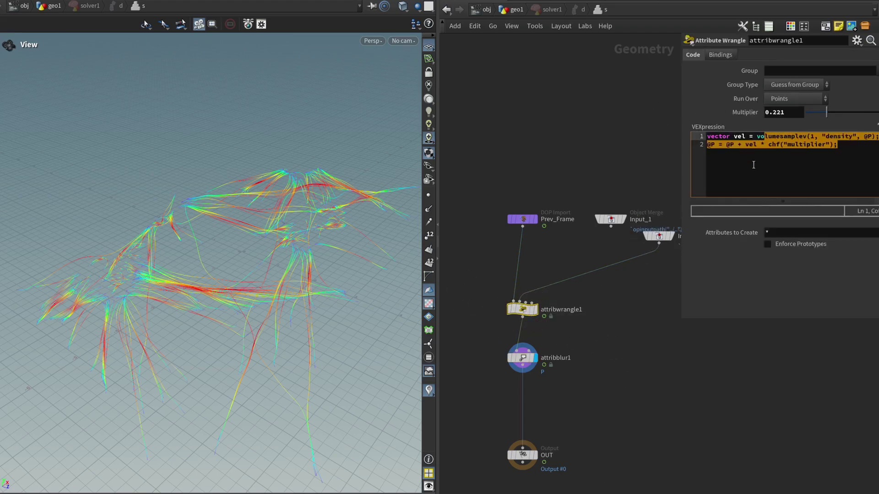
left_click(764, 144)
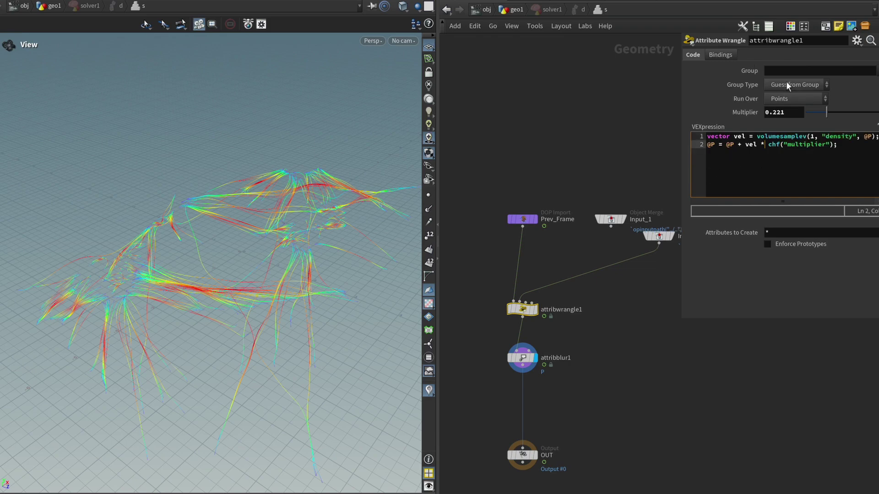
left_click(785, 71)
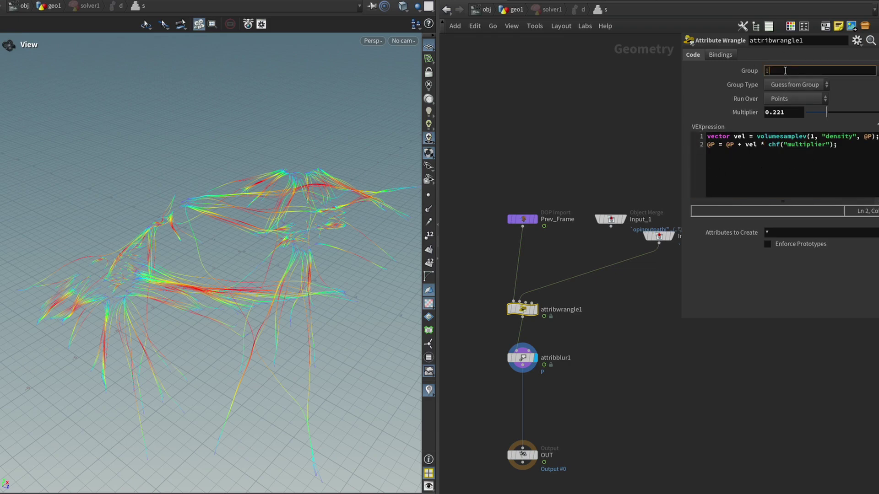
type("!ends")
key("Return")
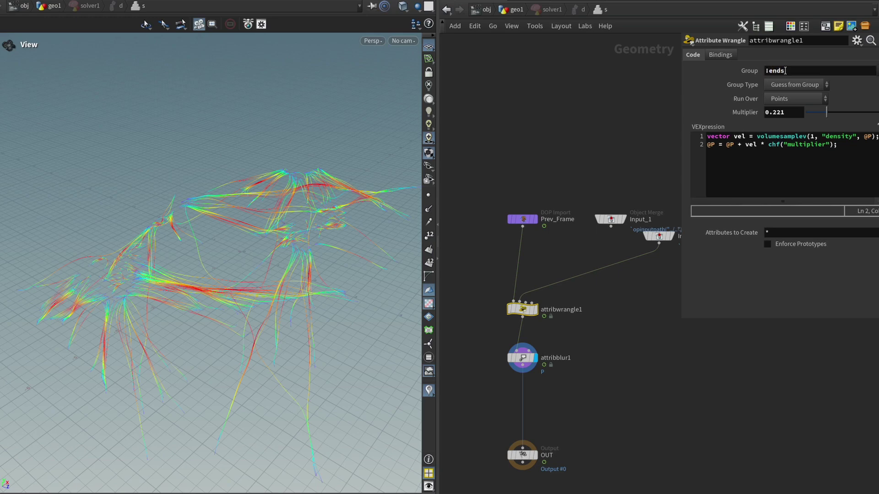
Step: Return to geo1, select solver1 and inspect its curve bundles between the rocks
left_click(513, 10)
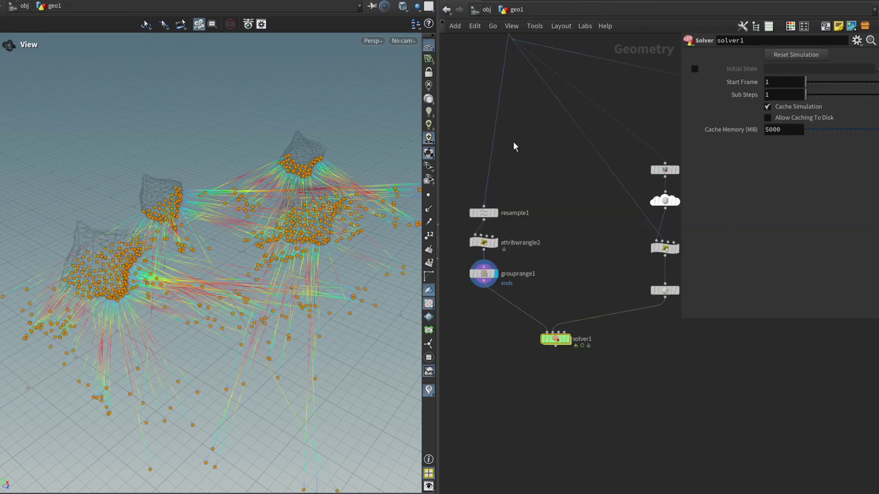
left_click_drag(615, 369, 508, 326)
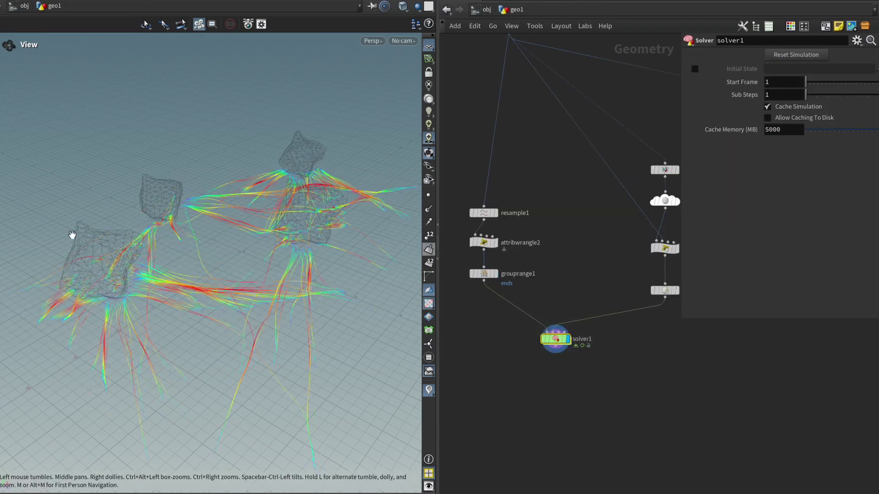
left_click_drag(91, 233, 267, 282)
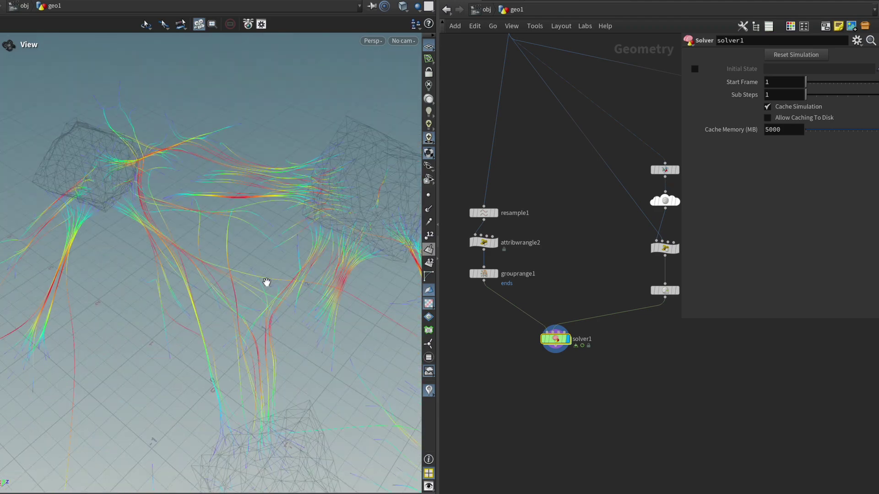
left_click_drag(267, 282, 348, 231)
scroll(594, 416, "down", 8)
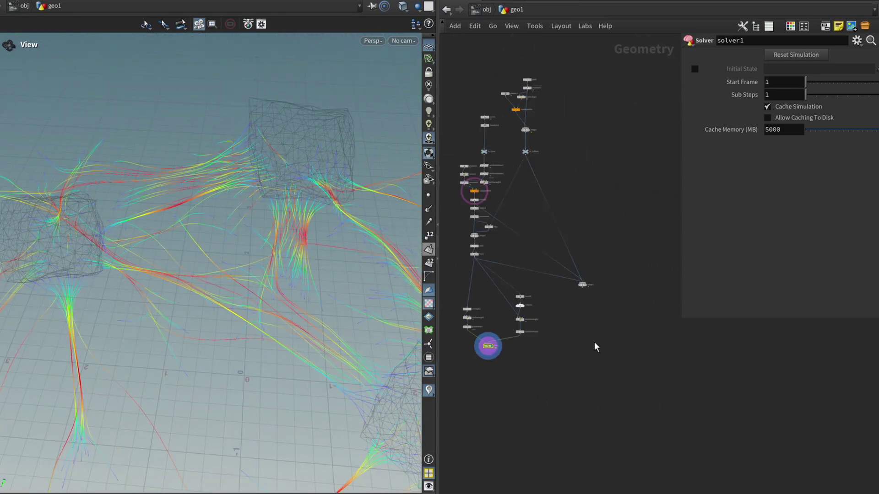
Step: Move merge3 lower and look down on the terrain, rocks and curves
left_click_drag(582, 291, 570, 397)
scroll(504, 369, "up", 4)
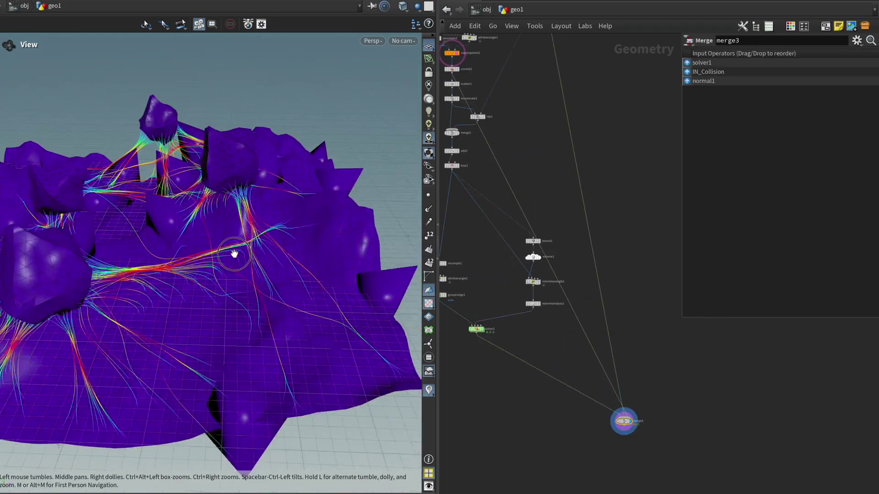
left_click_drag(229, 255, 305, 290)
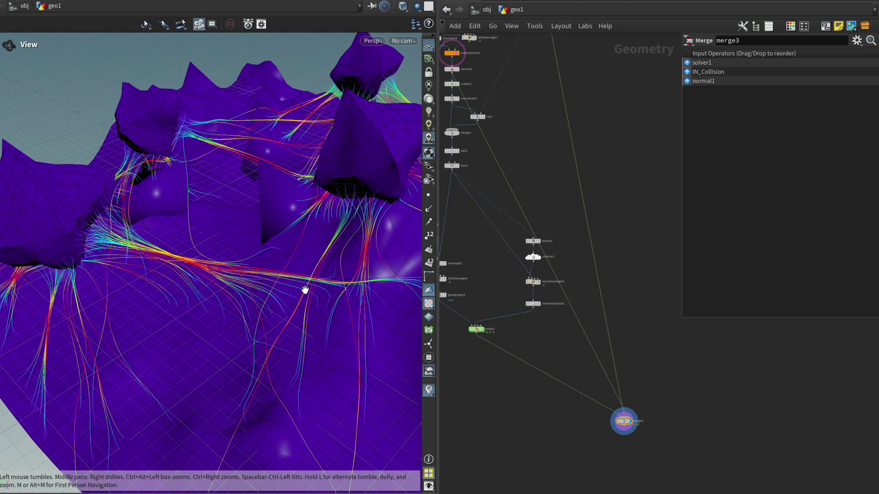
left_click_drag(304, 290, 183, 290)
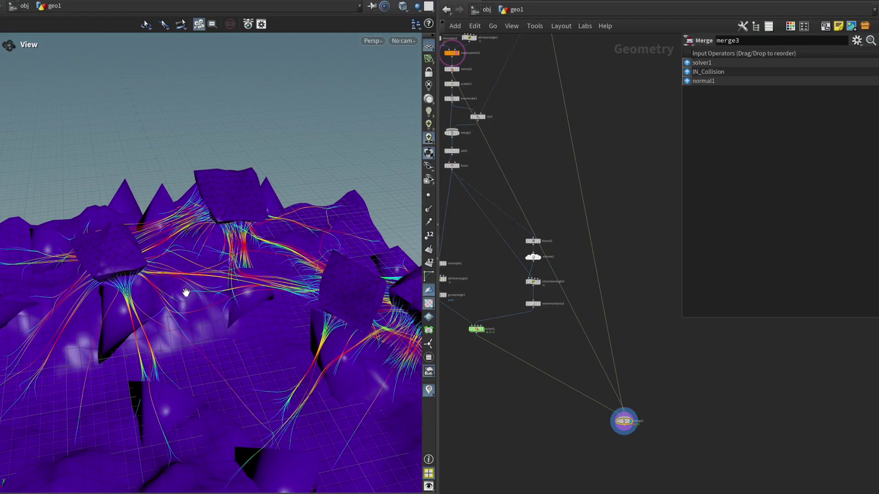
mouse_move(186, 292)
left_mouse_down()
mouse_move(157, 304)
mouse_move(212, 275)
mouse_move(202, 274)
mouse_move(302, 287)
mouse_move(253, 283)
mouse_move(240, 205)
mouse_move(225, 257)
mouse_move(291, 249)
mouse_move(156, 285)
mouse_move(153, 295)
mouse_move(328, 308)
mouse_move(268, 309)
mouse_move(335, 318)
left_mouse_up()
Step: Edit curve1 with the Curve tool and drag one rock's anchor point right
left_click(472, 329)
middle_click_drag(525, 124, 571, 334)
left_click_drag(570, 305, 483, 284, "shift")
mouse_move(255, 279)
left_mouse_down()
mouse_move(210, 257)
mouse_move(246, 278)
left_mouse_up()
key("Return")
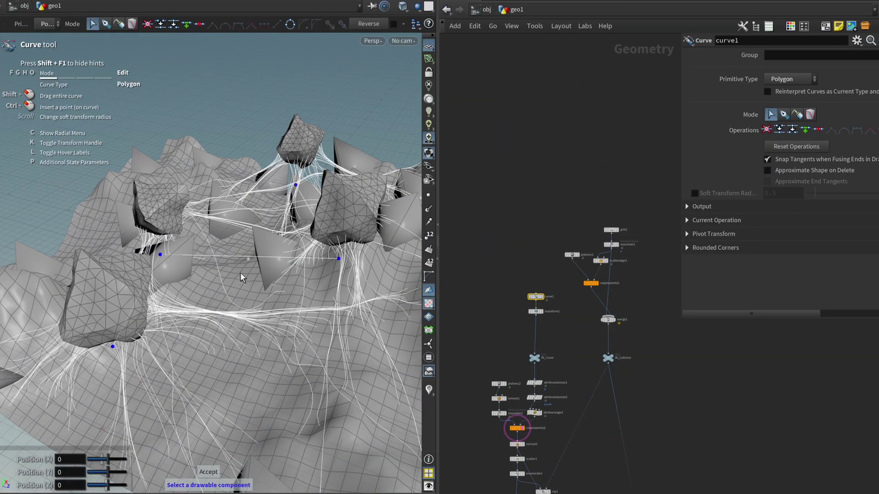
left_click_drag(113, 348, 169, 390)
key("Escape")
key("Return")
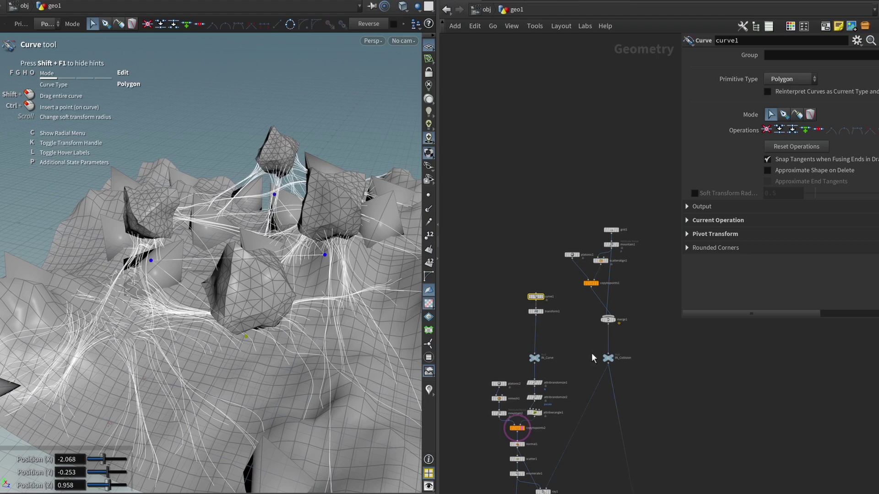
Step: Reset solver1's simulation, untick Cache Simulation, and drag another rock anchor left
middle_click_drag(590, 361, 601, 323)
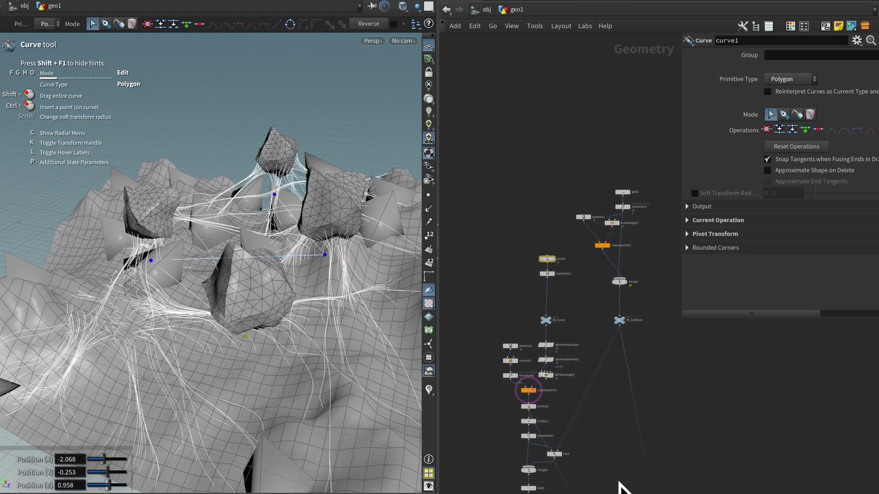
middle_click_drag(738, 438, 703, 201)
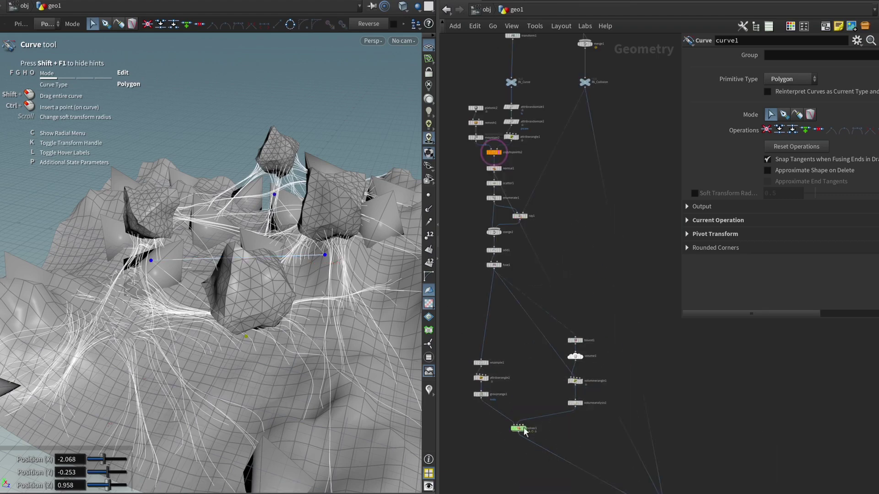
left_click_drag(480, 450, 534, 412)
left_click(789, 54)
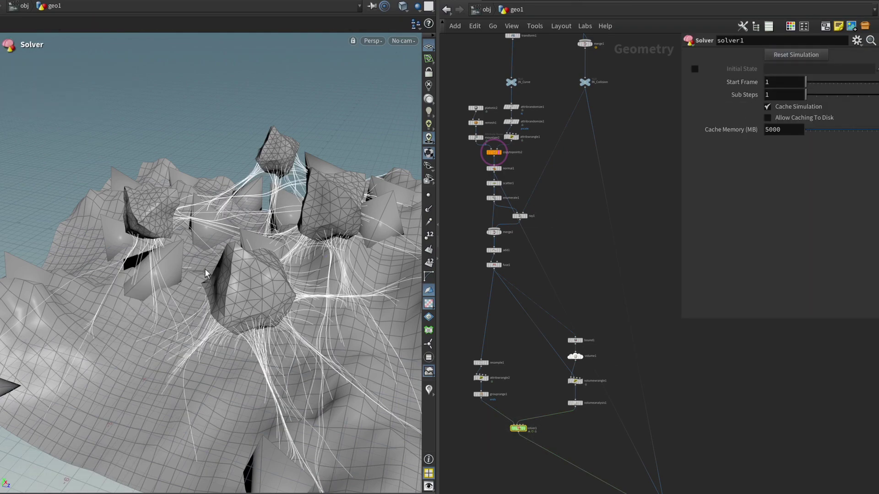
left_click_drag(255, 346, 235, 344)
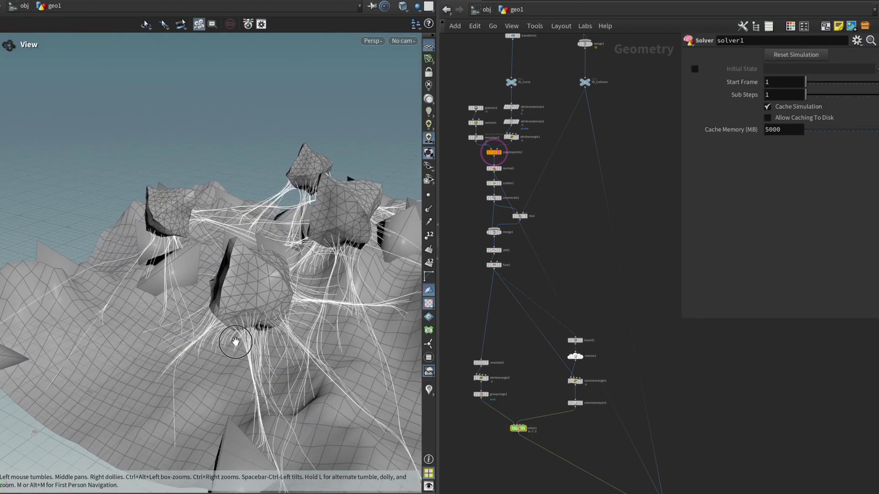
left_click(768, 108)
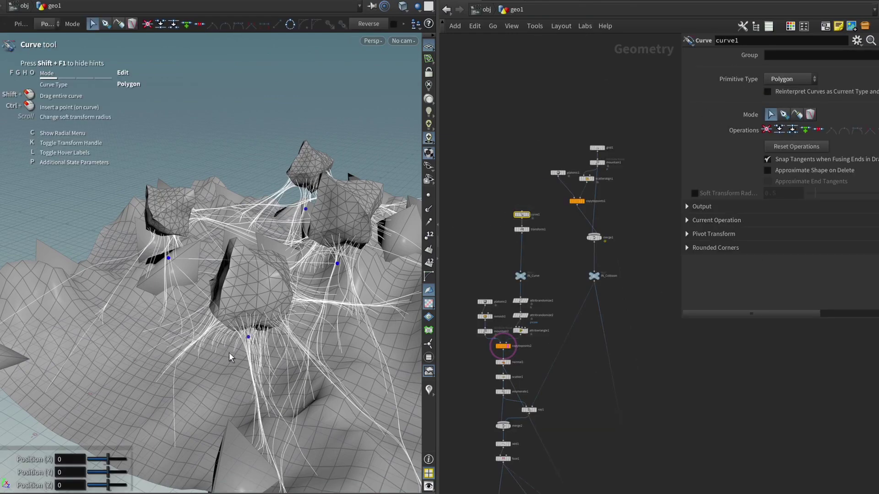
left_click_drag(247, 338, 205, 274)
key("Escape")
Step: Add a Sweep node below solver1 with Surface Shape set to Round Tube
key("Tab")
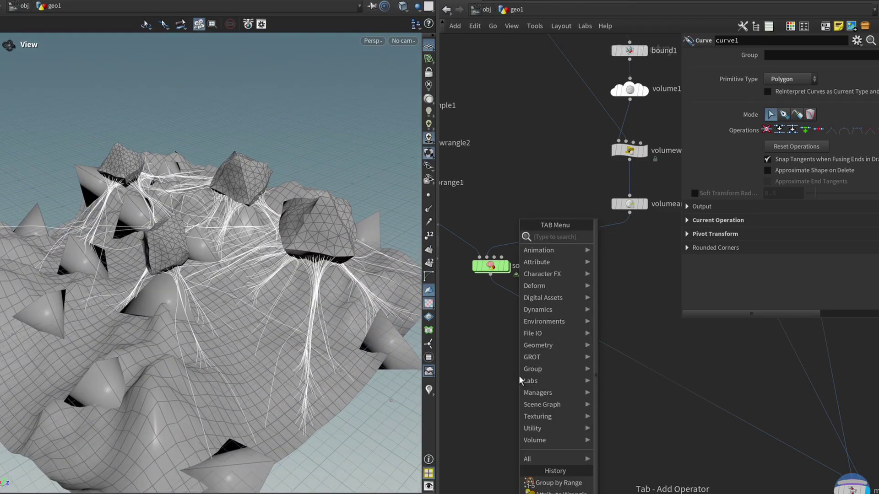
type("sweep")
key("Return")
left_click(501, 341)
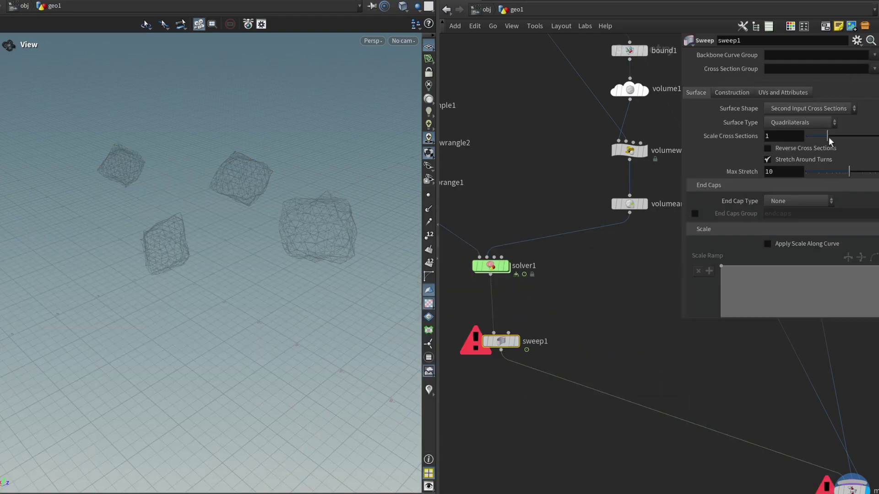
left_click(808, 109)
left_click(797, 134)
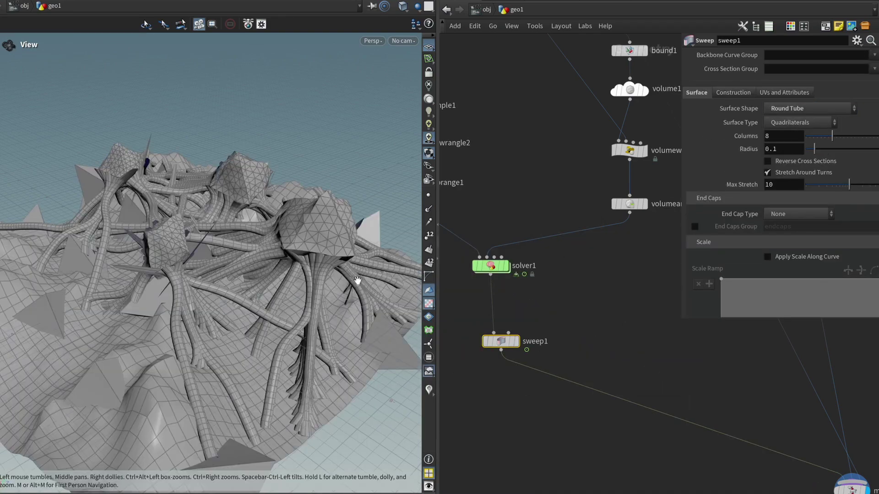
left_click_drag(336, 276, 316, 244)
Step: Set the sweep tube Radius to 0.025
left_click(791, 147)
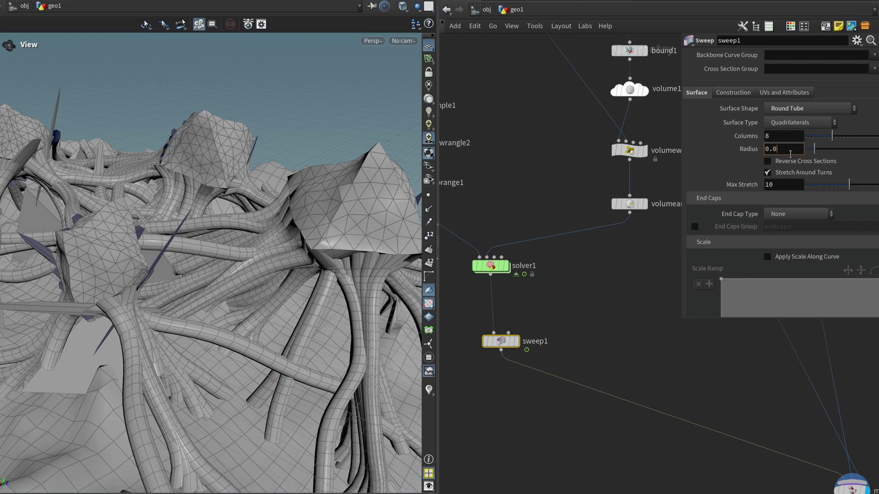
type("5")
key("Return")
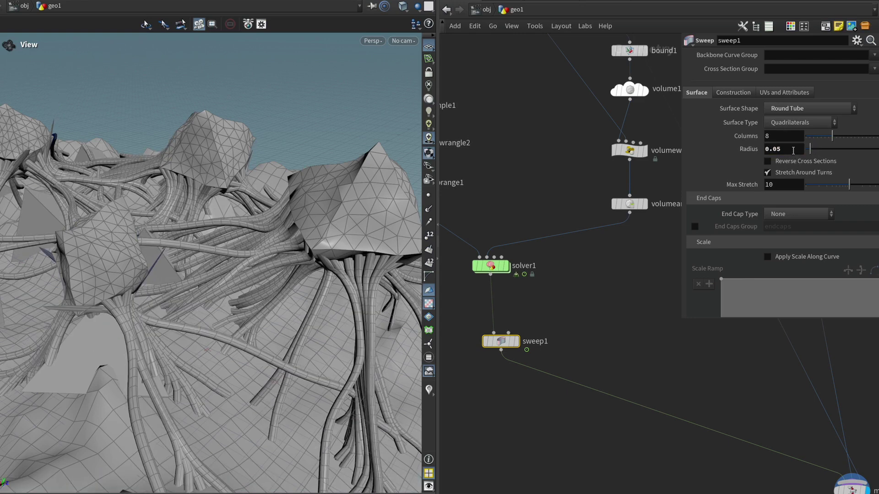
key("Return")
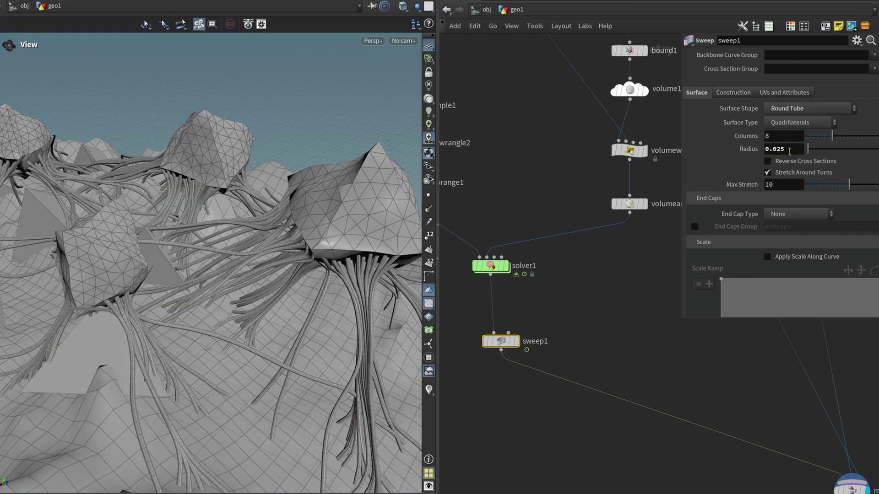
left_click_drag(215, 295, 245, 280)
Step: Insert an Orientation Along Curve node between solver1 and sweep1
key("Tab")
type("wr")
key("Return")
key("Tab")
type("orienta")
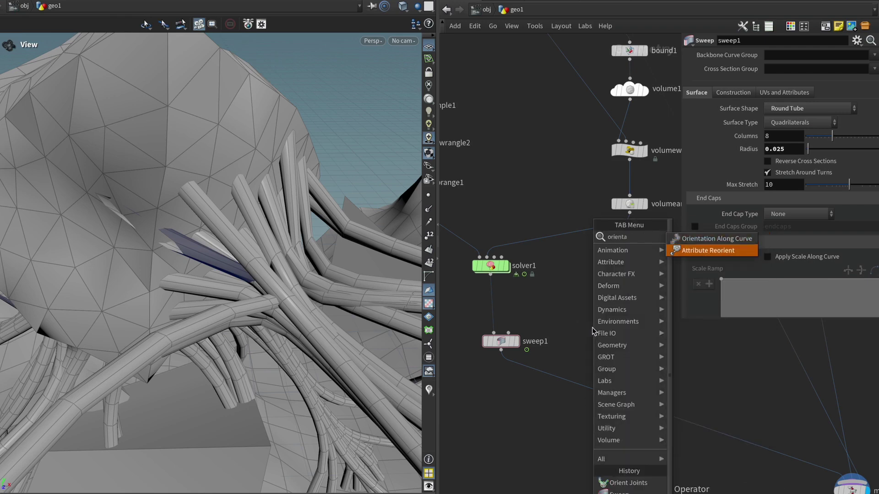
key("Up")
key("Return")
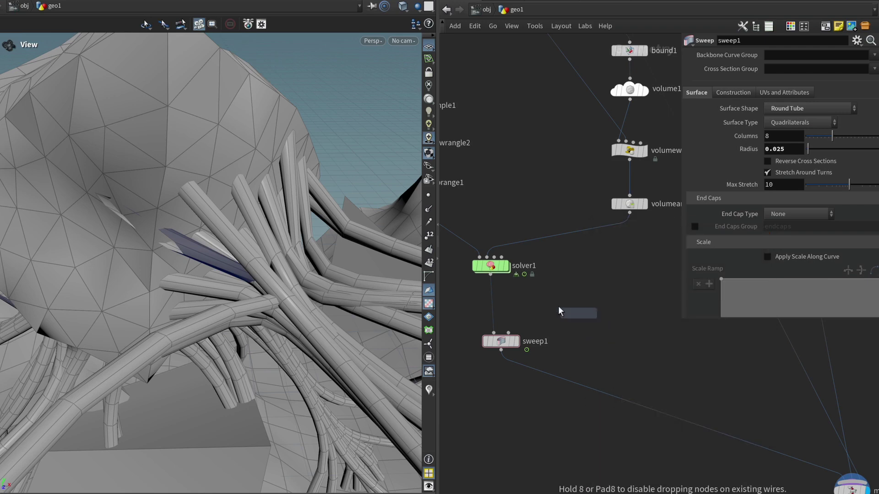
left_click(495, 305)
left_click_drag(292, 282, 151, 257)
Step: Set sweep1's End Cap Type to Grid
left_click_drag(494, 364, 496, 364)
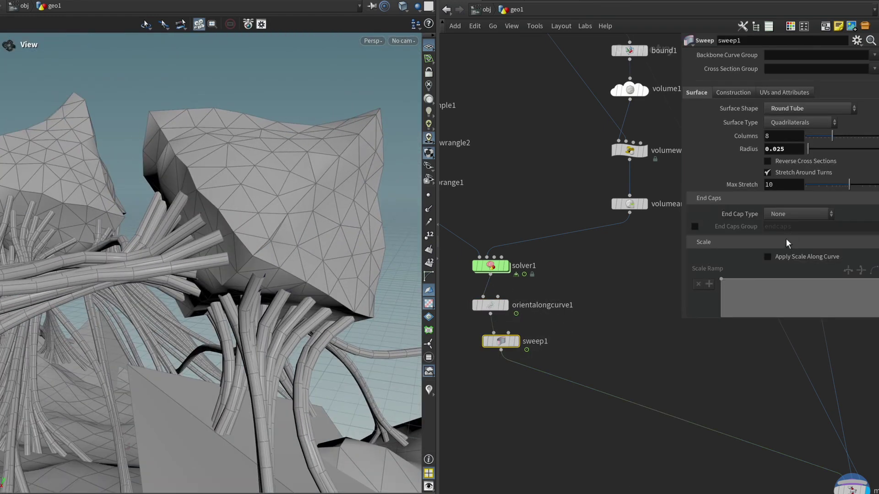
left_click(792, 214)
left_click(790, 250)
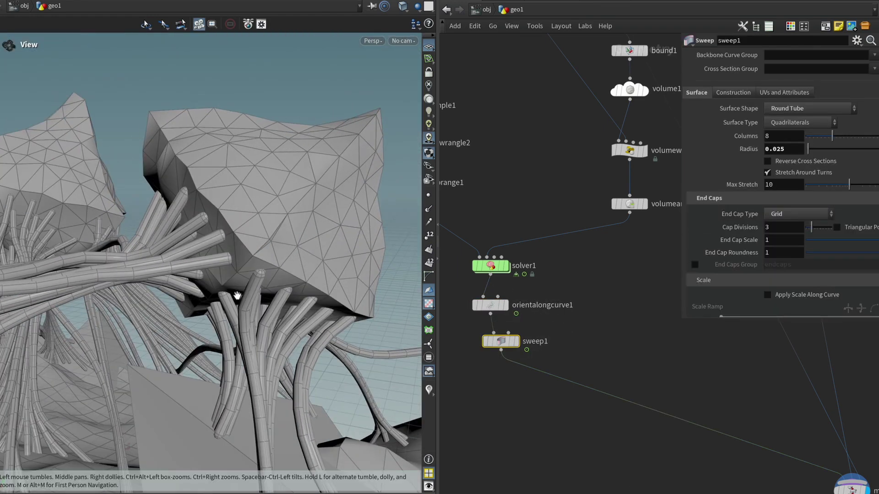
middle_click_drag(479, 352, 489, 336)
scroll(734, 276, "down", 5)
Step: Enable Apply Scale Along Curve and lower the right end of the Scale Ramp
left_click(768, 180)
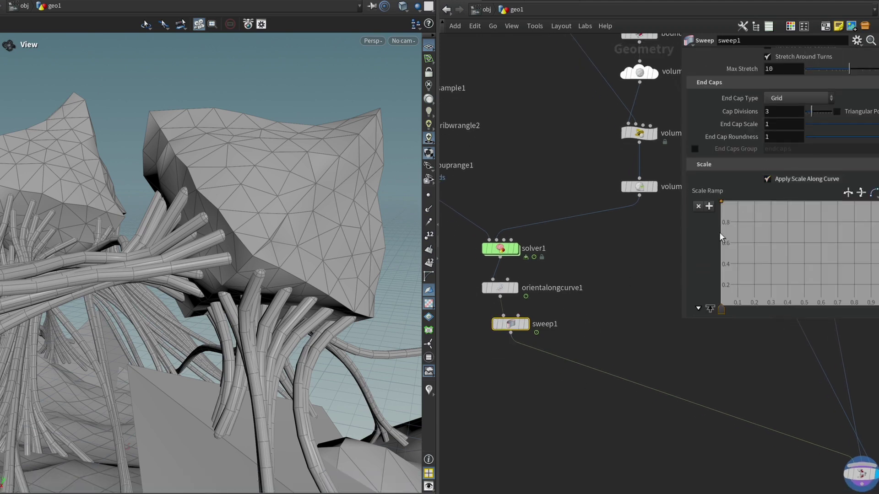
scroll(743, 219, "down", 1)
left_click_drag(746, 197, 749, 264)
left_click_drag(871, 213, 864, 266)
left_click_drag(418, 206, 228, 215)
scroll(778, 257, "down", 4)
Step: Give the Scale Ramp points B-Spline interpolation for a smooth taper
left_click(791, 285)
left_click(796, 349)
left_click(721, 234)
left_click_drag(751, 233, 747, 234)
left_click(799, 285)
left_click(799, 350)
left_click_drag(206, 183, 246, 165)
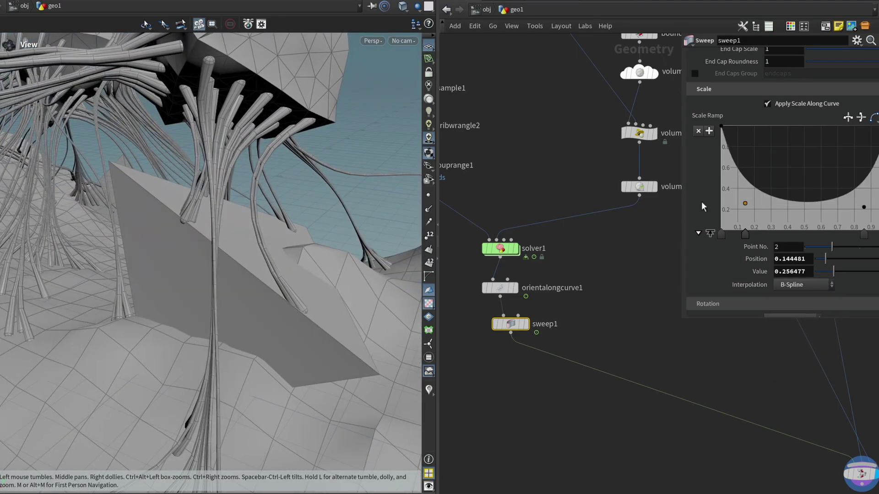
scroll(717, 205, "up", 5)
Step: Raise the tube Radius to 0.05 and review the tube bundle over the terrain
double_click(780, 101)
type("0.05")
key("Return")
scroll(134, 192, "down", 10)
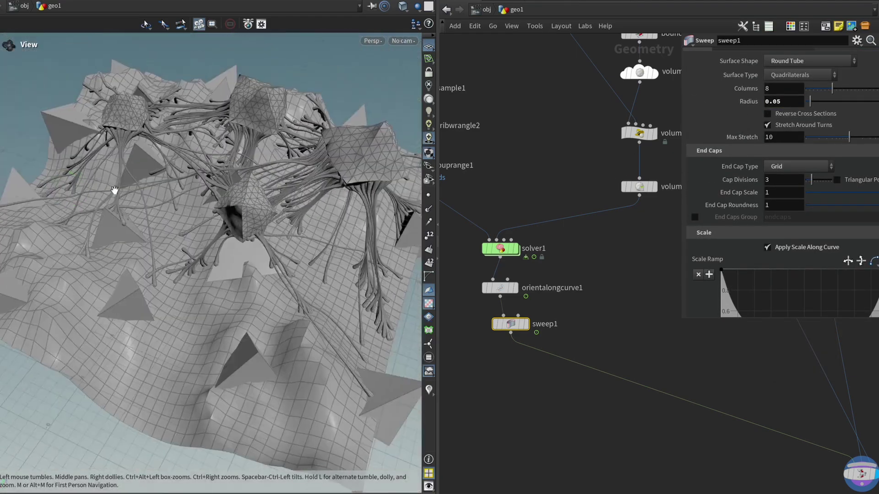
left_click_drag(253, 192, 143, 169)
scroll(236, 241, "up", 8)
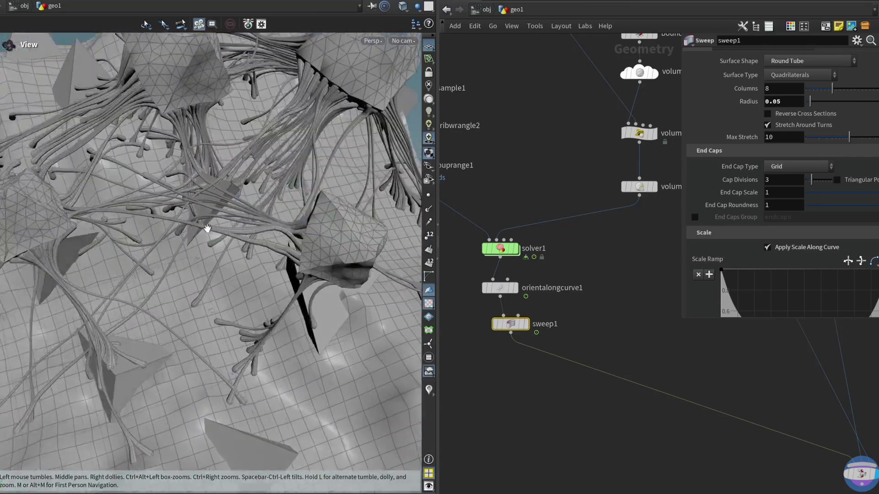
mouse_move(236, 241)
left_mouse_down()
mouse_move(222, 231)
mouse_move(202, 240)
mouse_move(157, 197)
mouse_move(202, 236)
mouse_move(222, 234)
left_mouse_up()
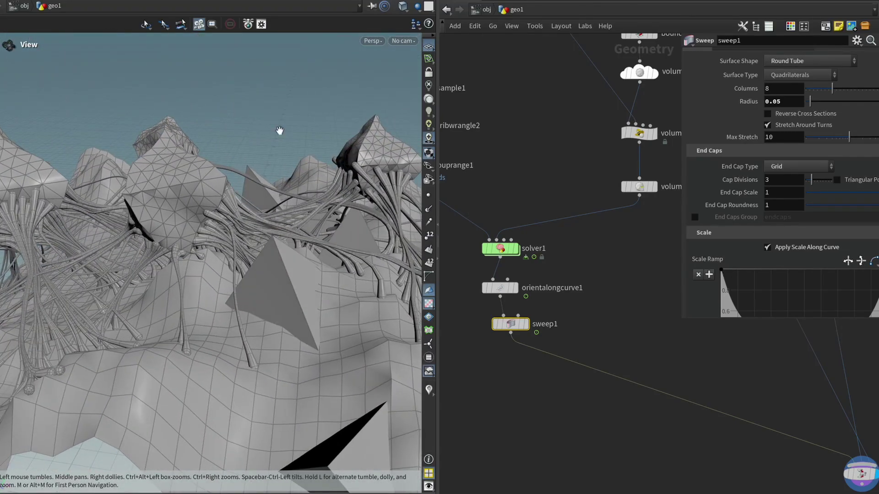
left_click_drag(168, 199, 231, 270)
scroll(234, 240, "up", 5)
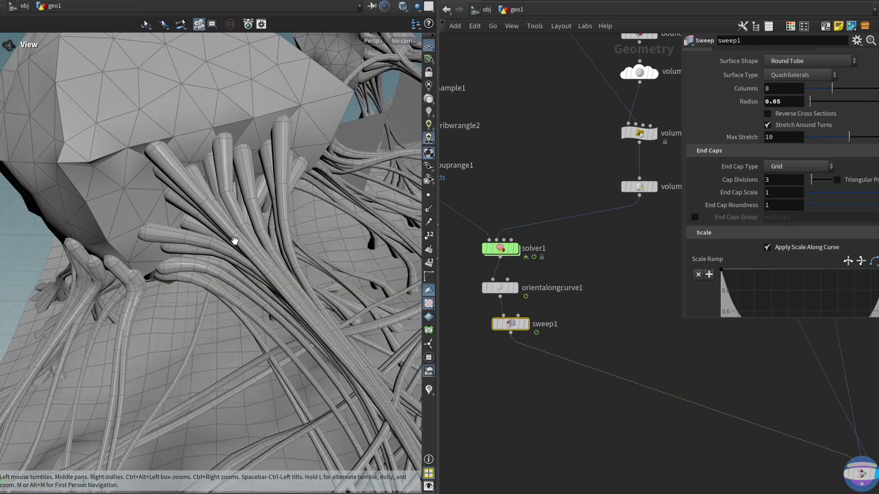
Step: Display the orientalongcurve1 curves with their points to inspect them
key("r")
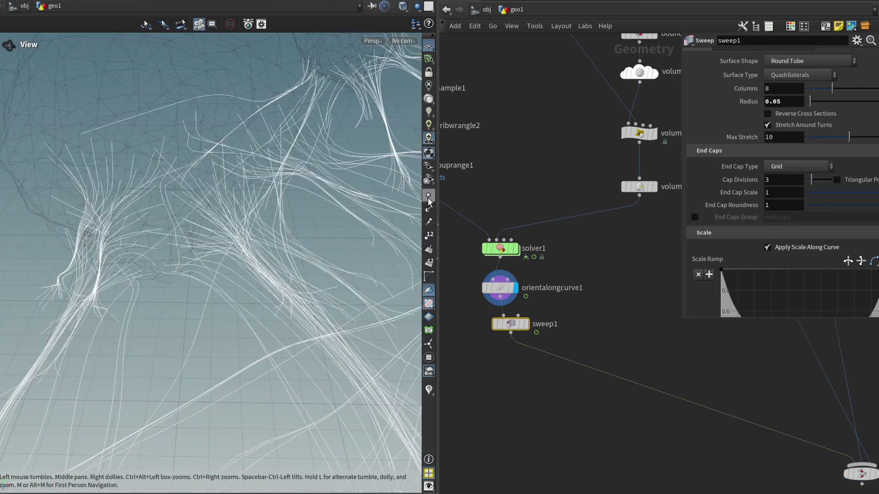
left_click(428, 195)
mouse_move(269, 212)
left_mouse_down()
mouse_move(304, 193)
mouse_move(176, 222)
mouse_move(187, 171)
mouse_move(216, 171)
mouse_move(272, 197)
left_mouse_up()
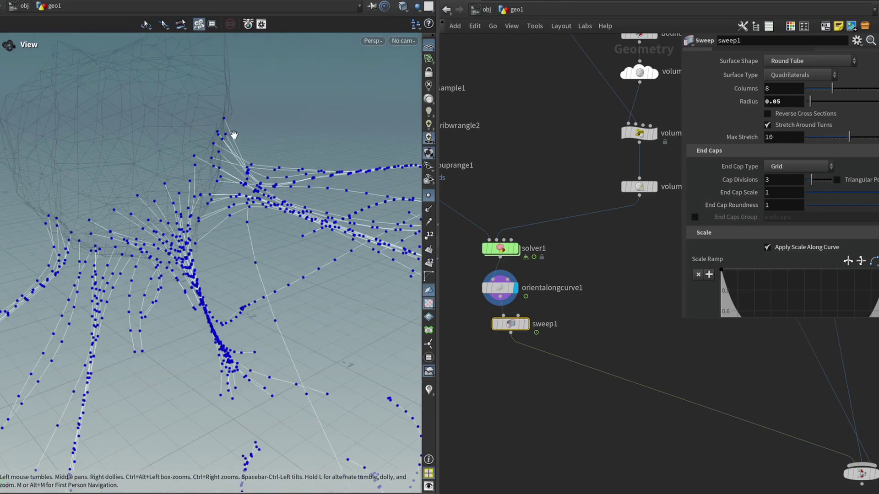
left_click_drag(234, 136, 218, 138)
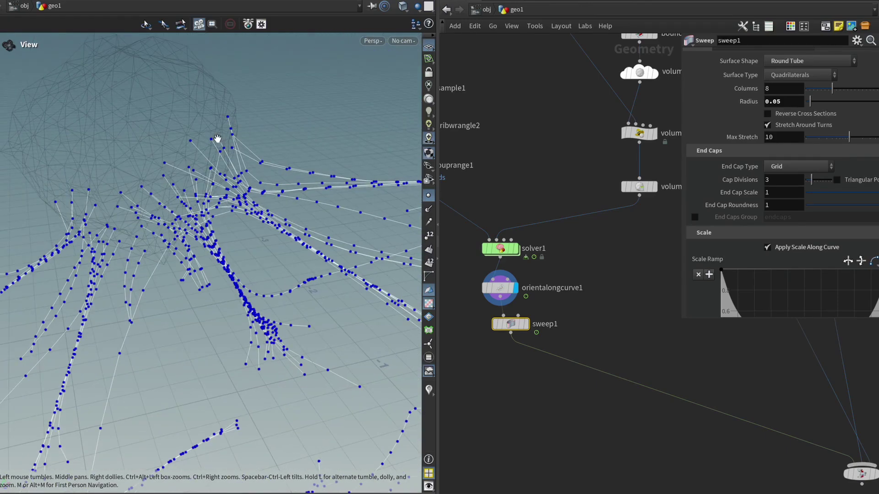
left_click_drag(509, 324, 503, 324)
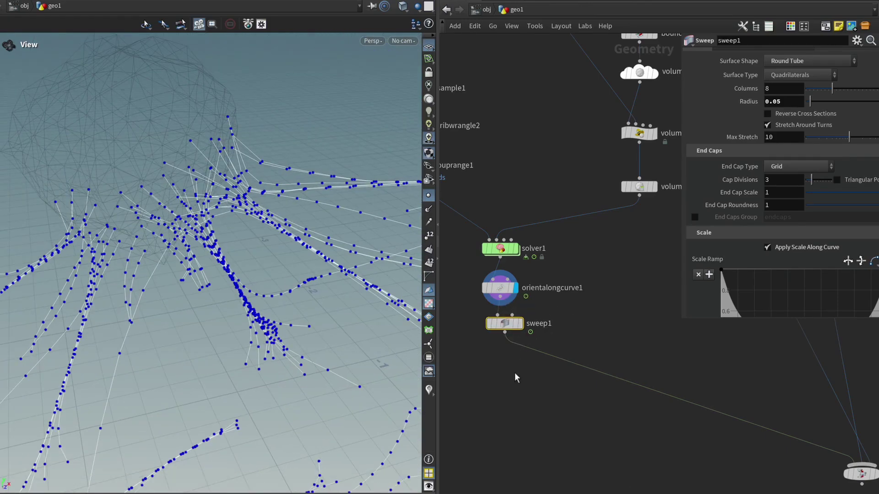
Step: Insert an Attribute Blur node between solver1 and orientalongcurve1 and display it
key("Tab")
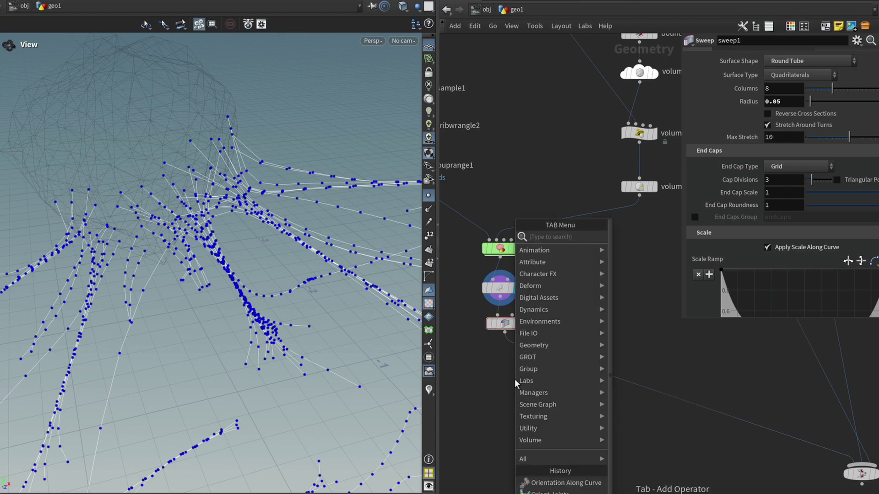
mouse_move(515, 381)
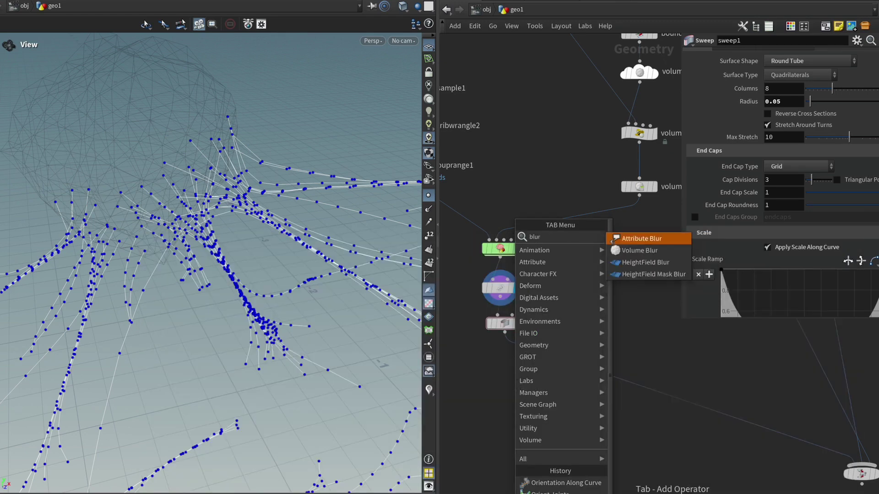
key("Return")
left_click(501, 278)
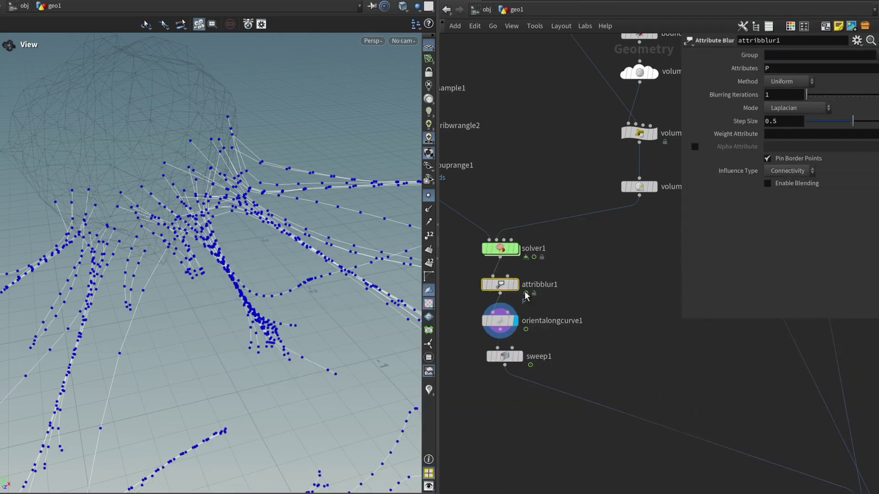
left_click(524, 302)
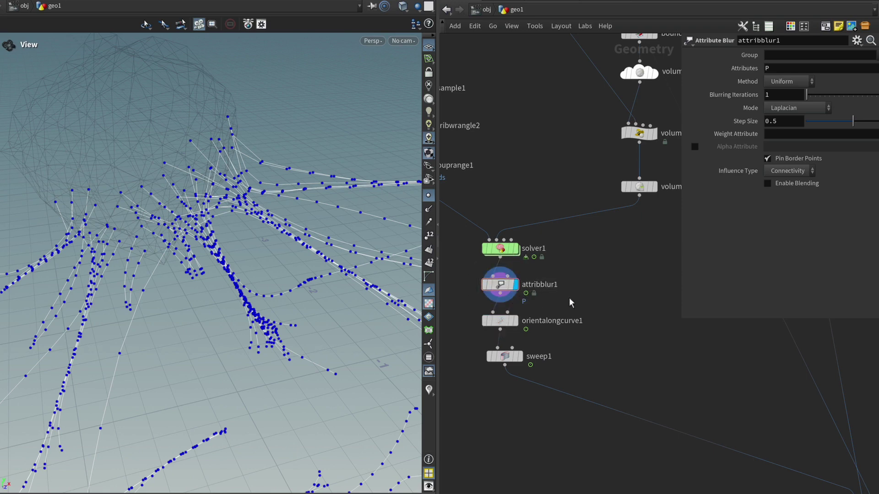
Step: Uncheck Pin Border Points and set the blur Weight Attribute to curveu
left_click(768, 158)
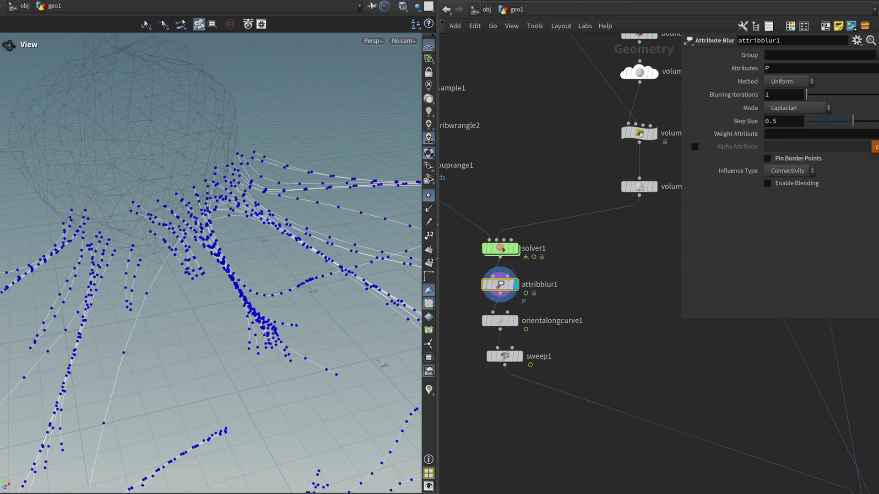
type("curveu")
key("Return")
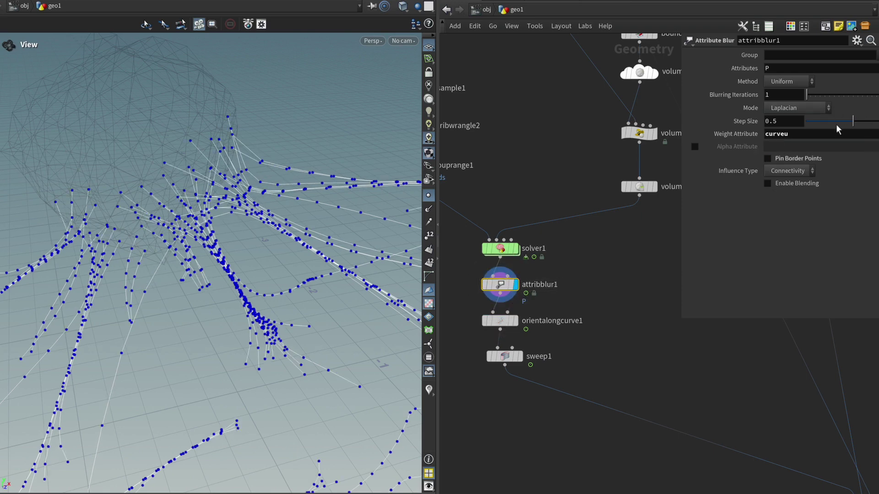
left_click_drag(837, 123, 824, 127)
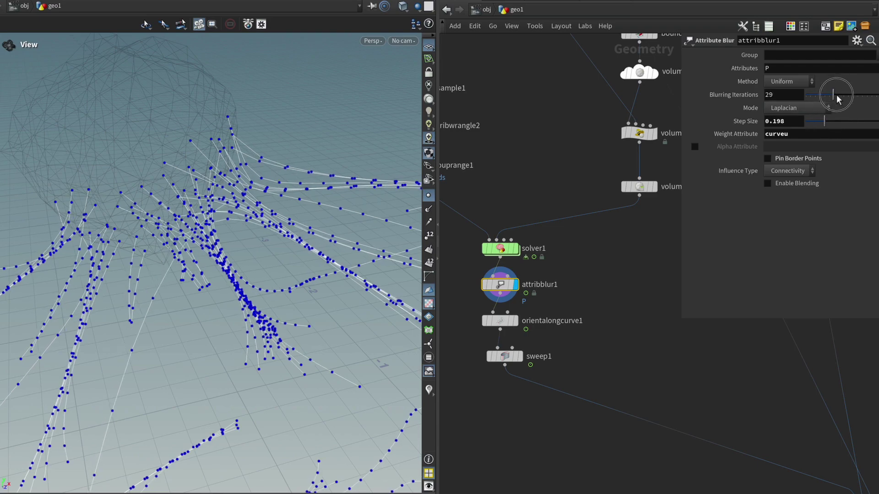
left_click_drag(821, 100, 846, 103)
Step: Tune the blur to Step Size 0.1 and 54 Iterations while viewing the swept tubes
left_click(521, 356)
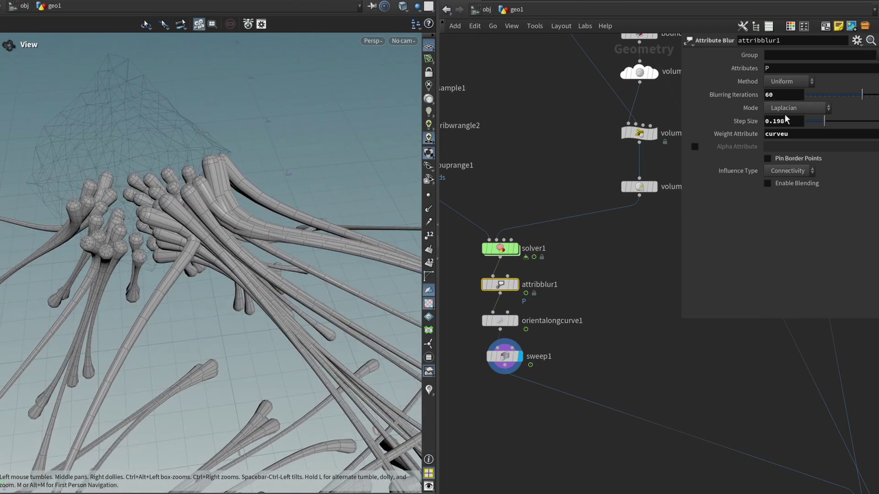
left_click_drag(862, 95, 860, 115)
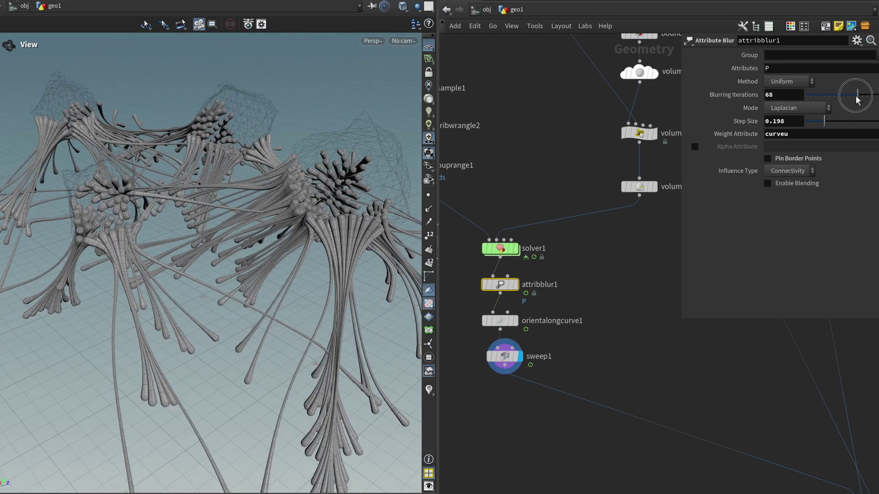
left_click_drag(844, 97, 819, 109)
type("06")
key("Return")
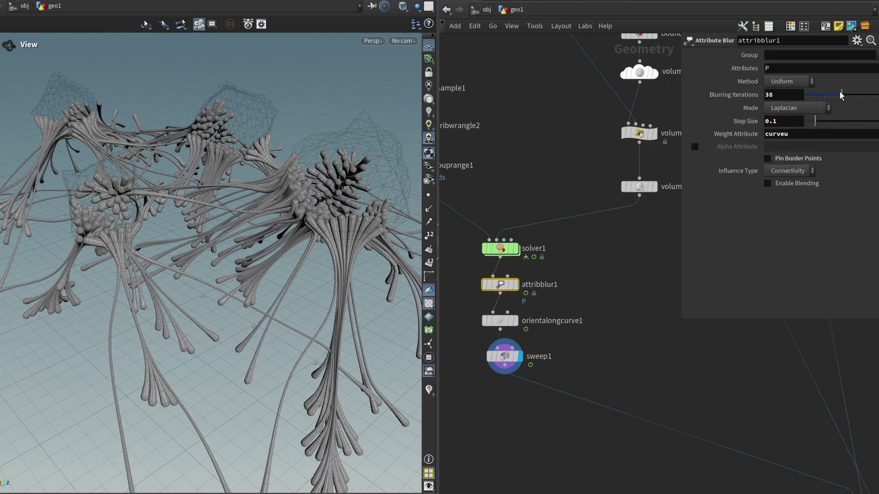
mouse_move(847, 97)
left_mouse_down()
mouse_move(830, 104)
mouse_move(856, 98)
left_mouse_up()
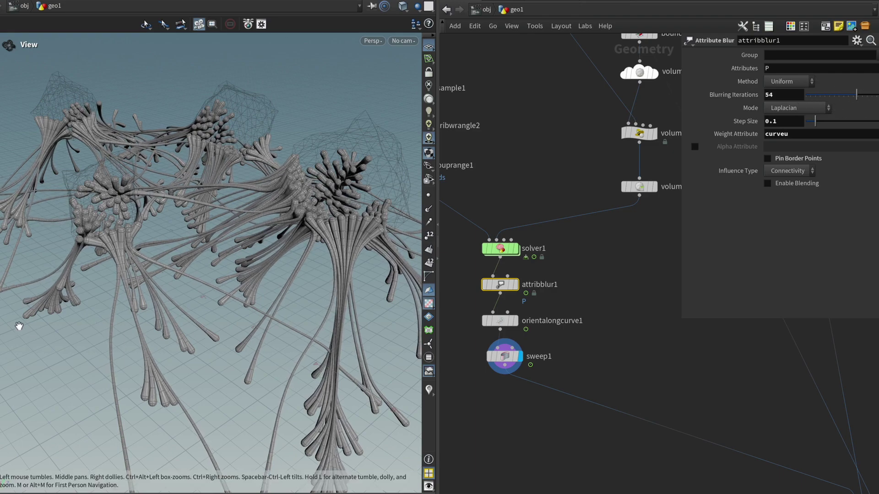
left_click_drag(13, 320, 49, 318)
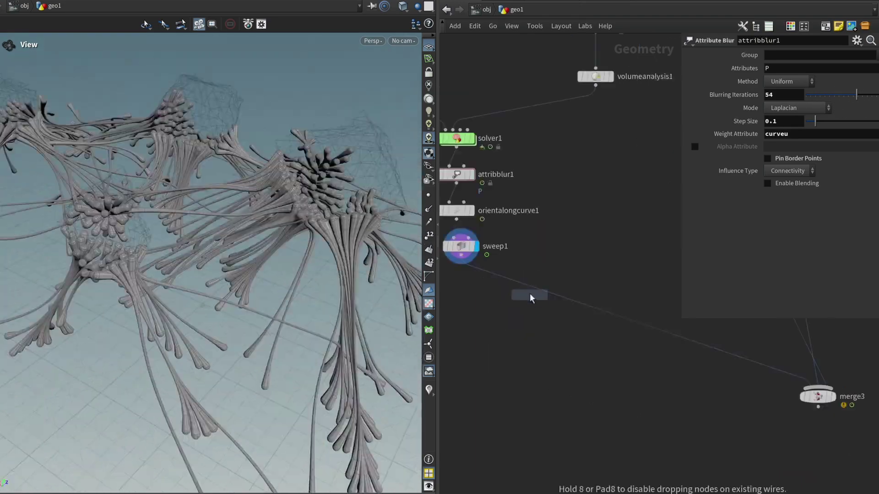
Step: Tint the tubes pinkish red (red 1, green 0.365) with a color1 node and display merge3
left_click(521, 282)
left_click(781, 121)
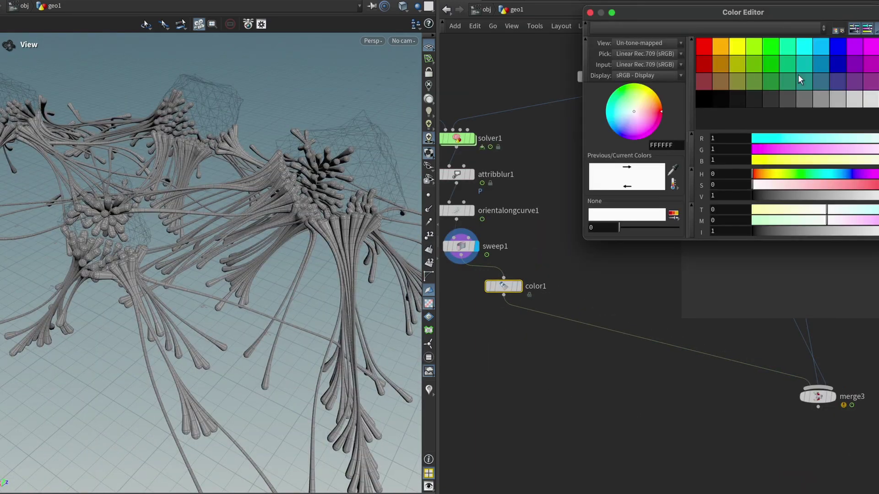
left_click(703, 46)
left_click(850, 191)
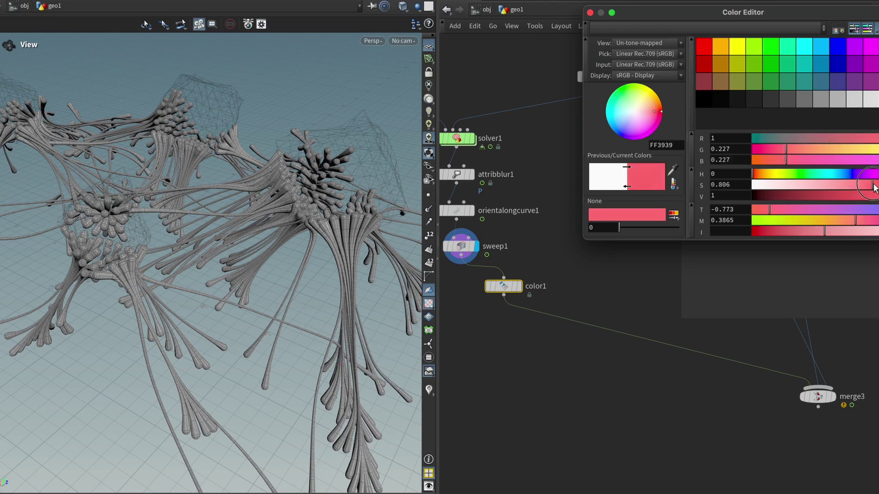
left_click(520, 286)
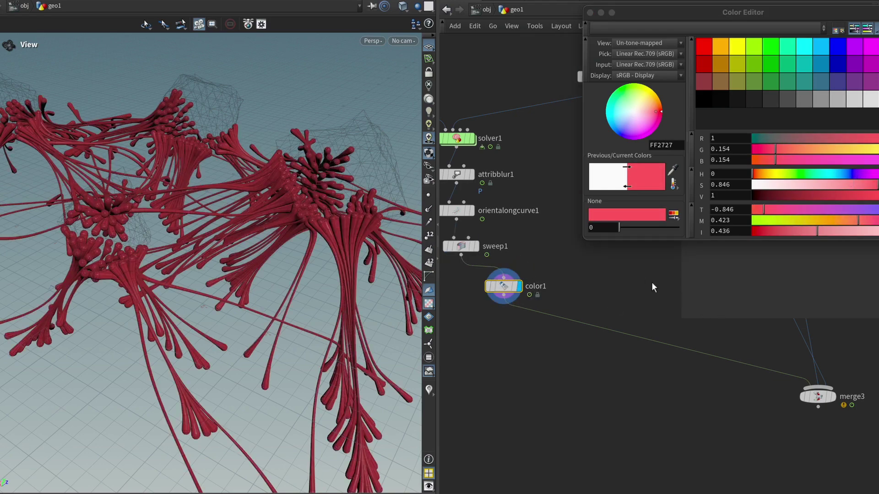
left_click(833, 398)
left_click(847, 190)
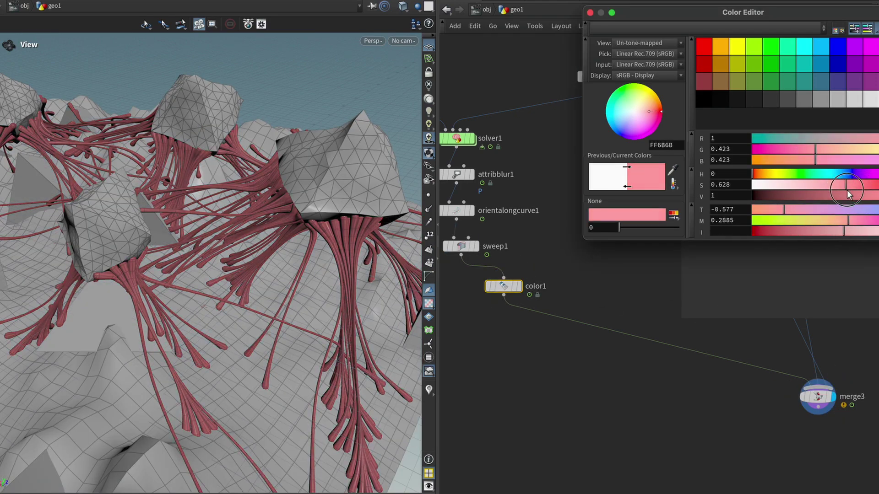
left_click_drag(367, 238, 93, 227)
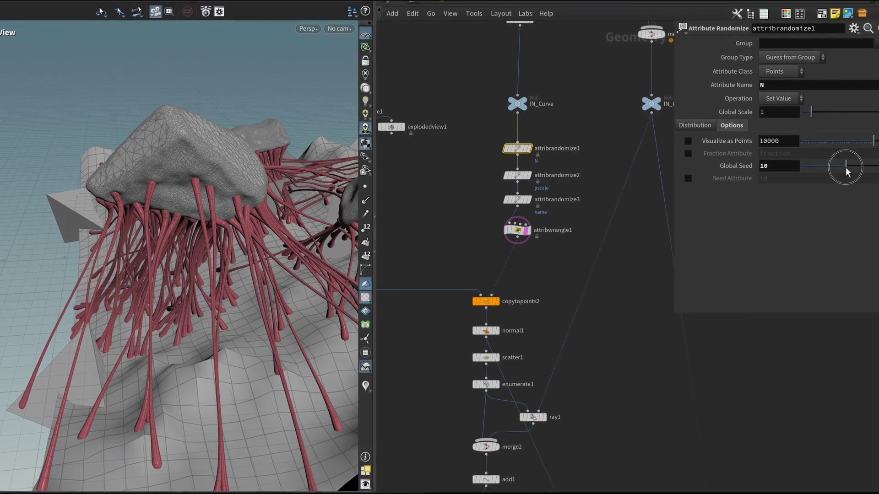
left_click_drag(845, 166, 869, 167)
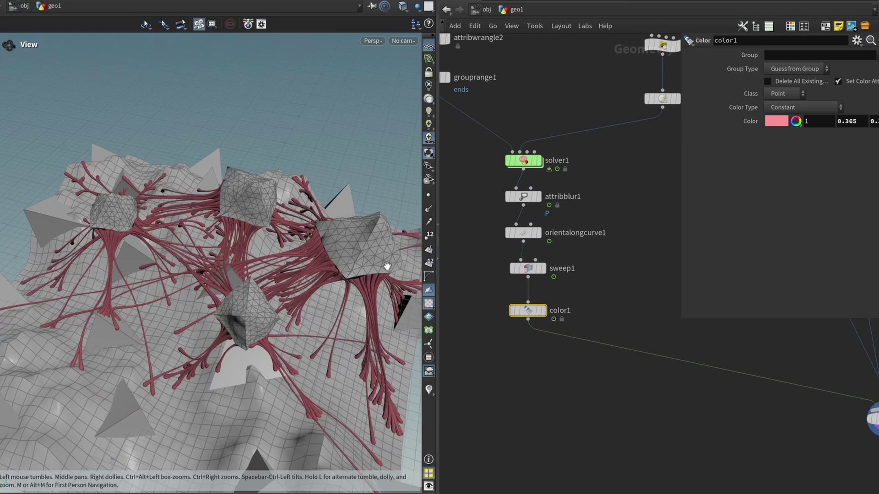
left_click_drag(387, 265, 355, 329)
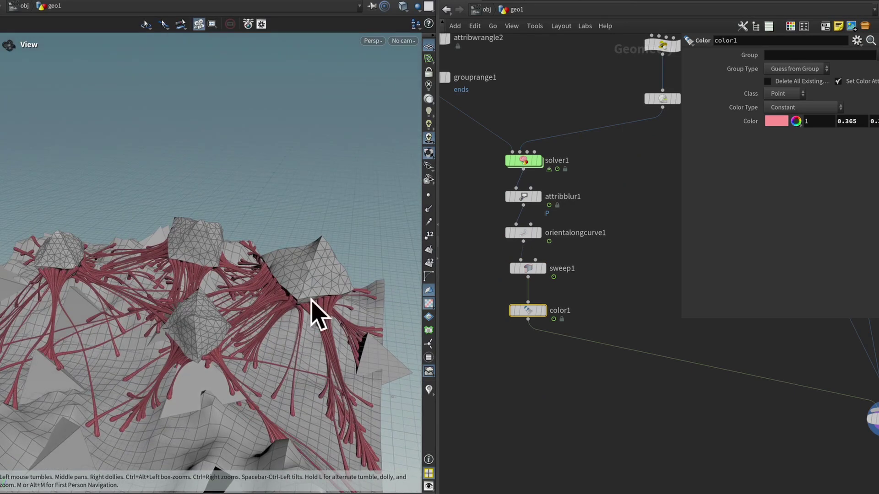
left_click_drag(300, 302, 330, 280)
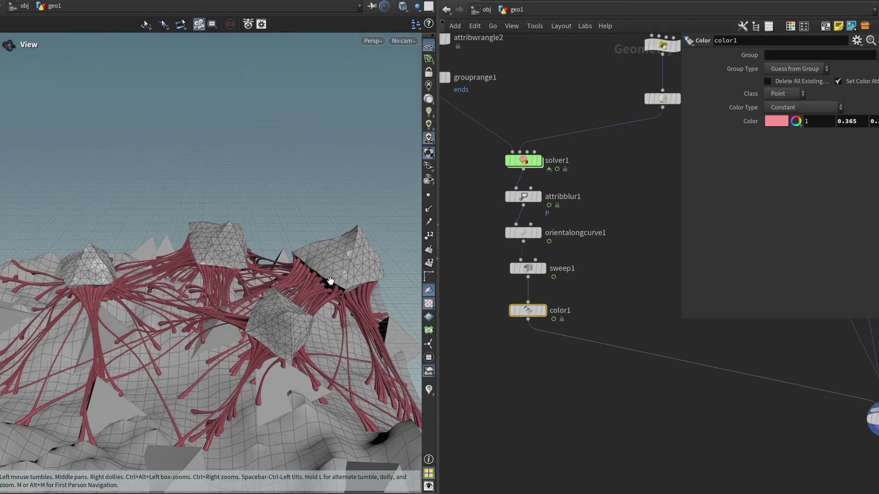